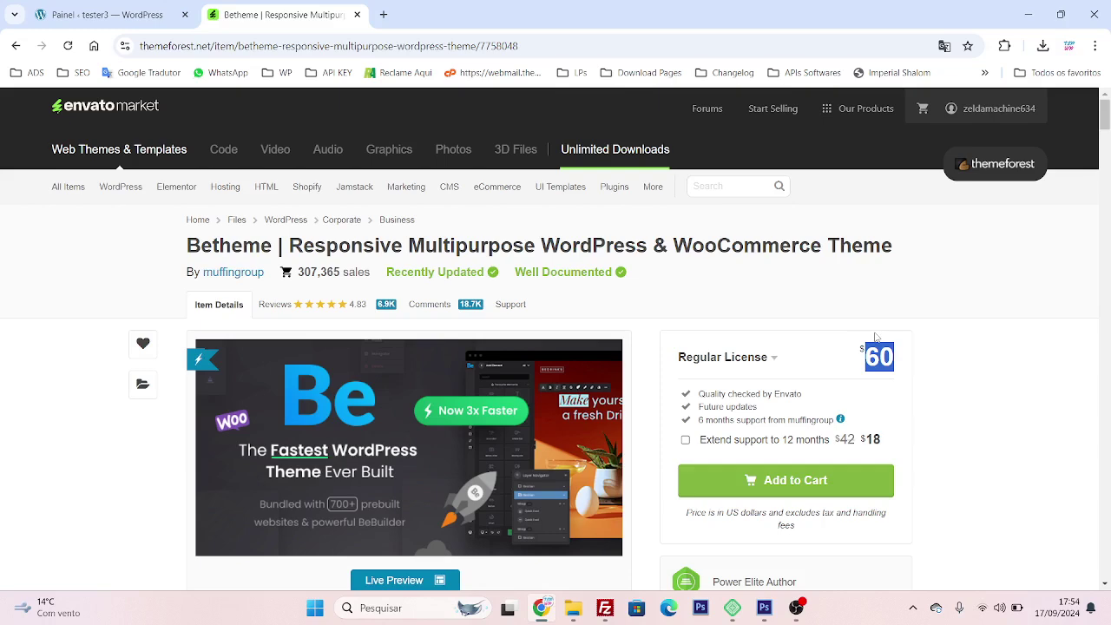
In File Explorer, extract the UNZIP-betheme-premium-wordpress-theme.27.5.8 archive directly into its current folder
scroll(868, 390, "down", 1)
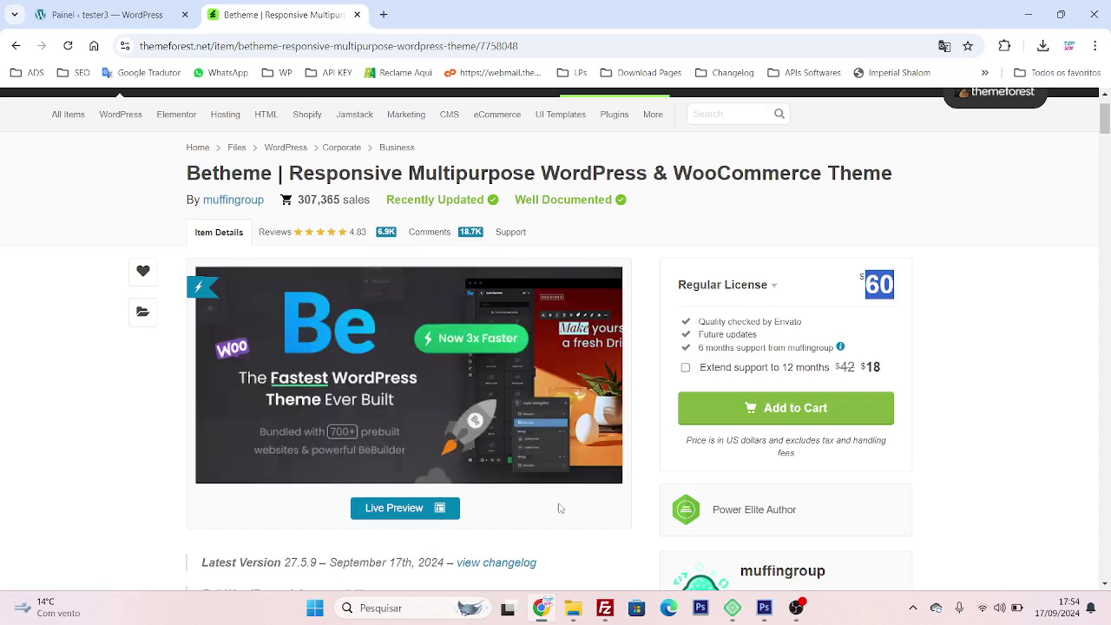
left_click(573, 607)
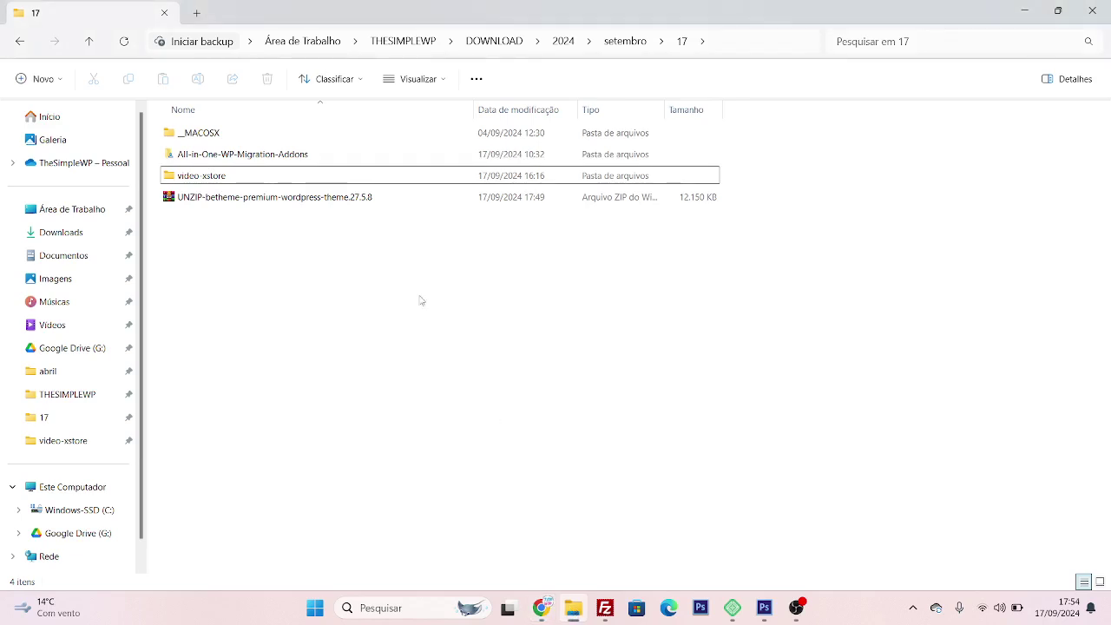
left_click(301, 199)
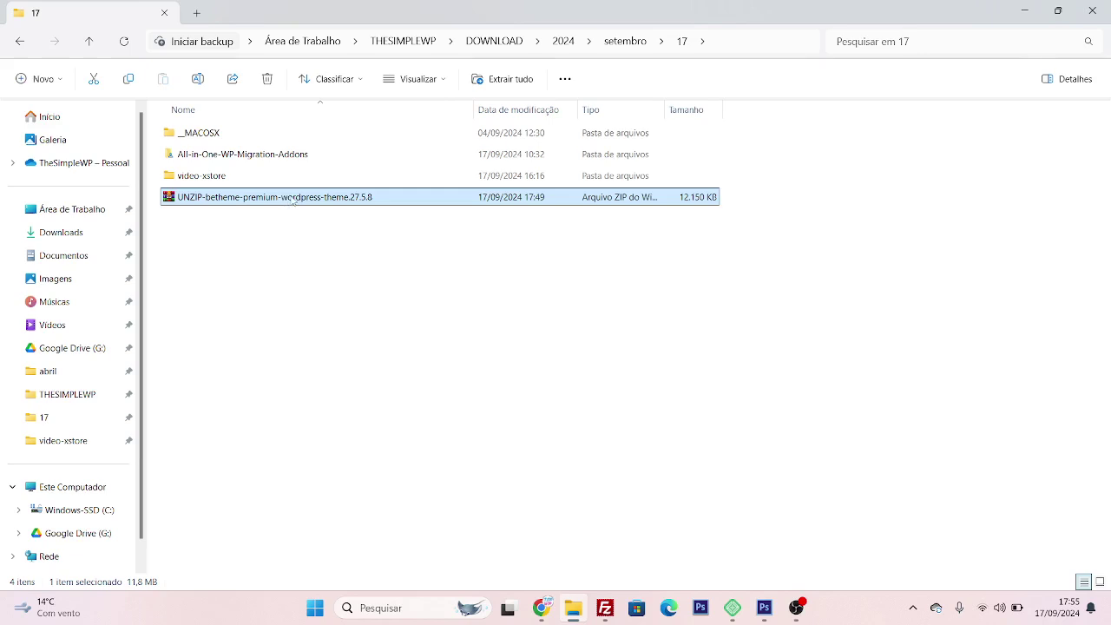
right_click(291, 206)
mouse_move(384, 461)
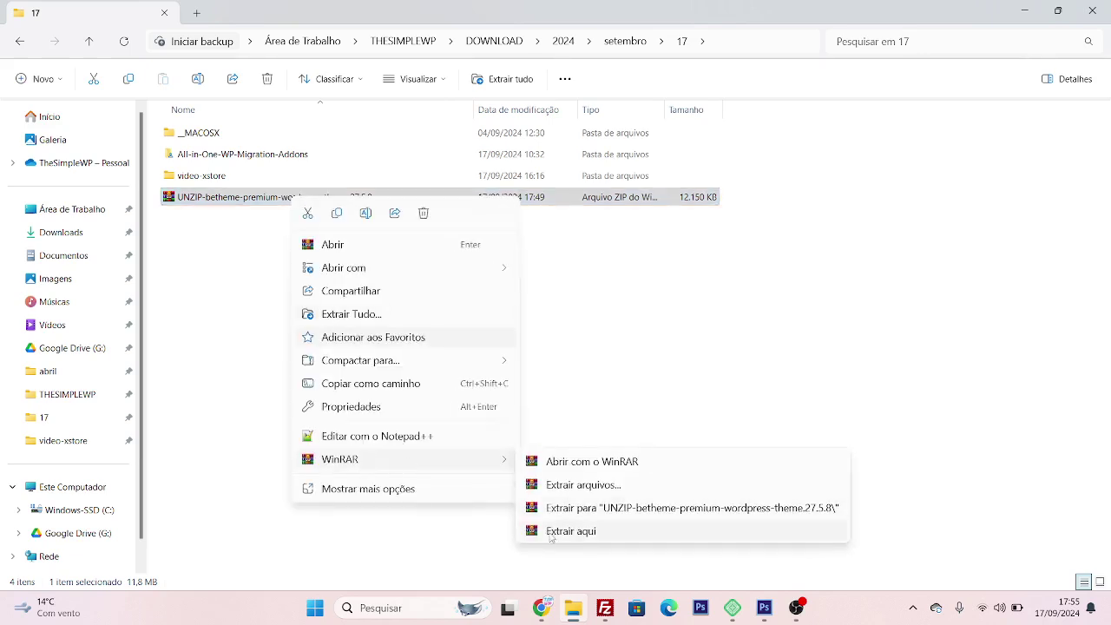
left_click(553, 505)
left_click(338, 256)
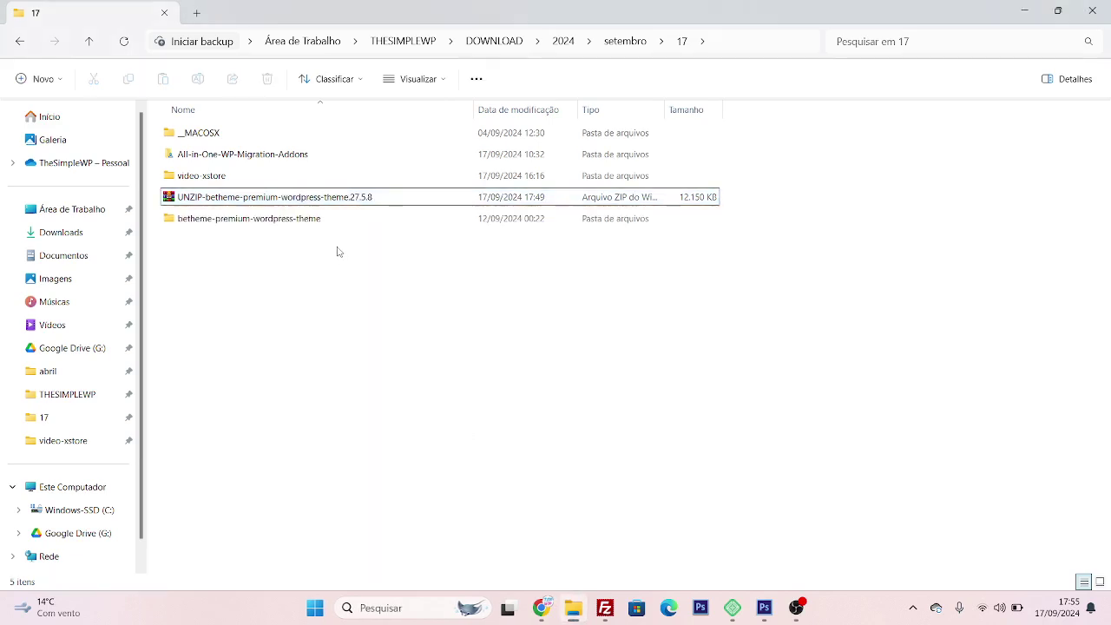
Copy the path of the folder 17 and switch back to the WordPress dashboard in Chrome
left_click(745, 45)
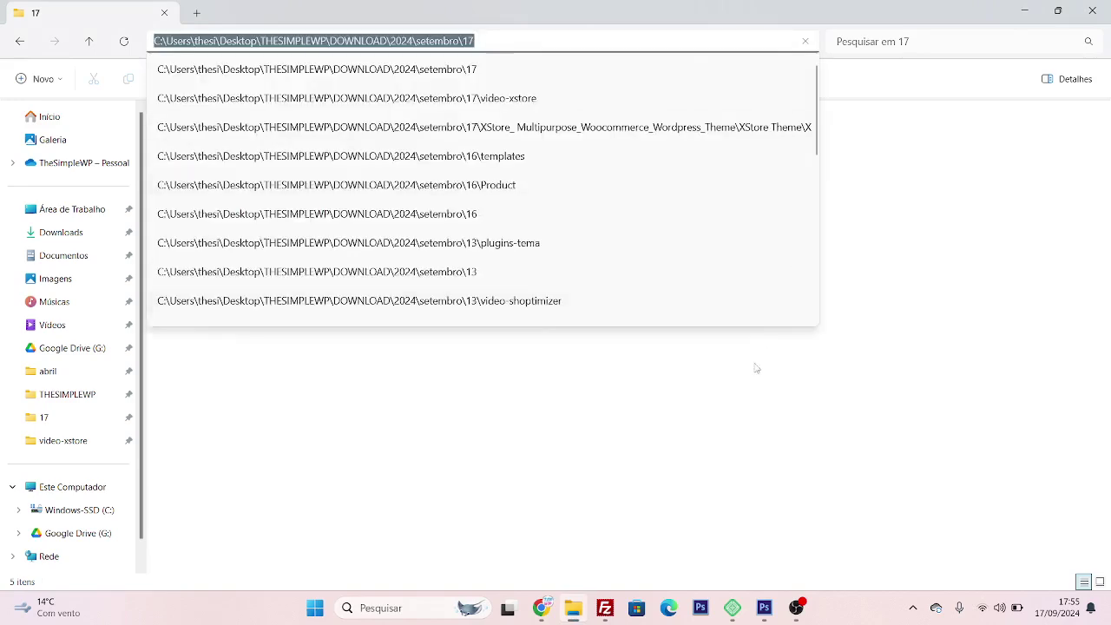
left_click(756, 368)
left_click(540, 607)
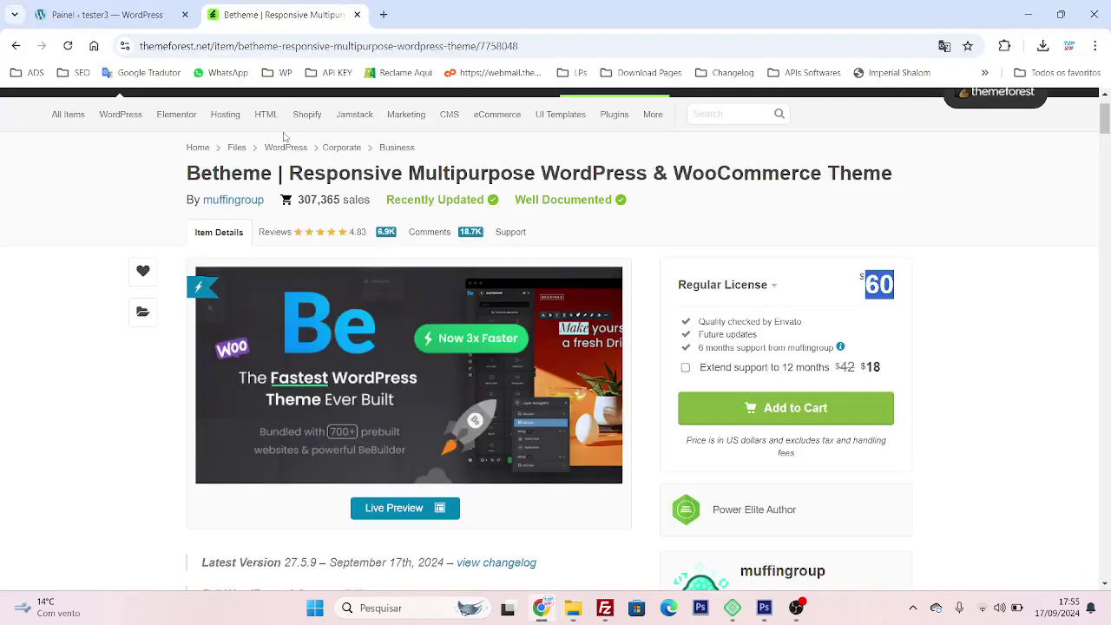
key("ctrl+shift+Tab")
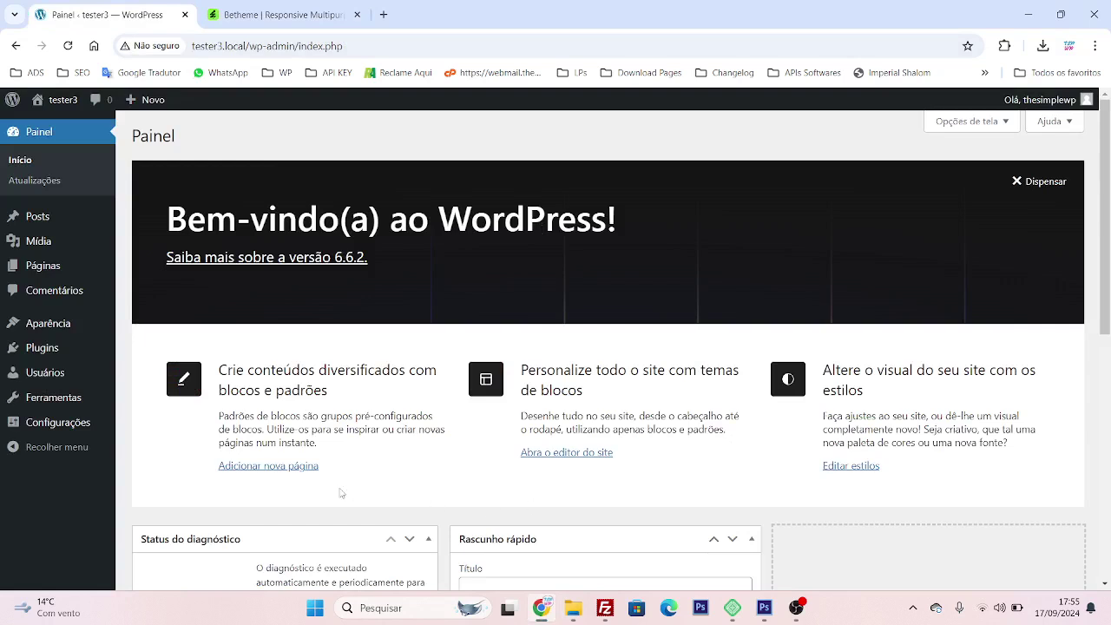
Open the upload form for adding a new theme from a .zip file in WordPress
mouse_move(79, 324)
left_click(160, 333)
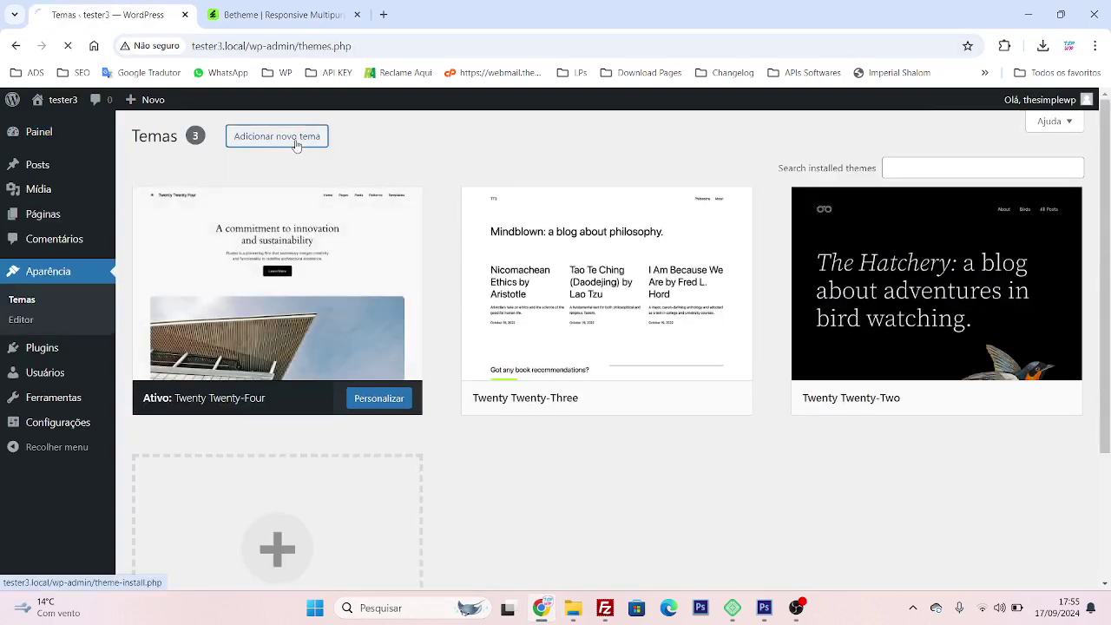
left_click(296, 145)
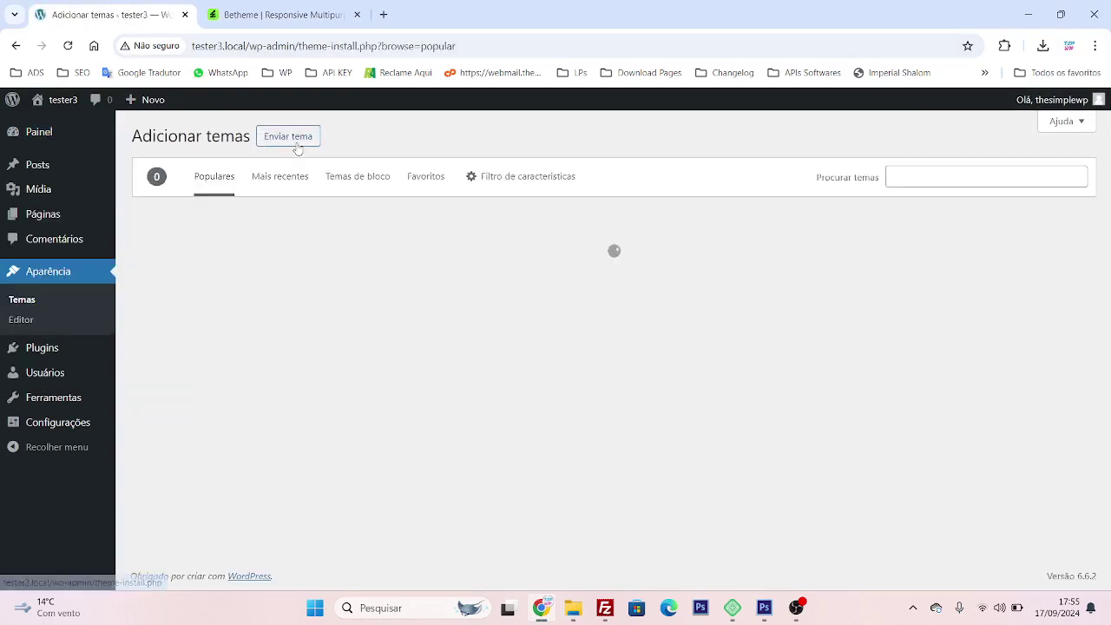
left_click(297, 142)
Install the theme from betheme.zip in the betheme-premium-wordpress-theme folder and activate it
left_click(503, 267)
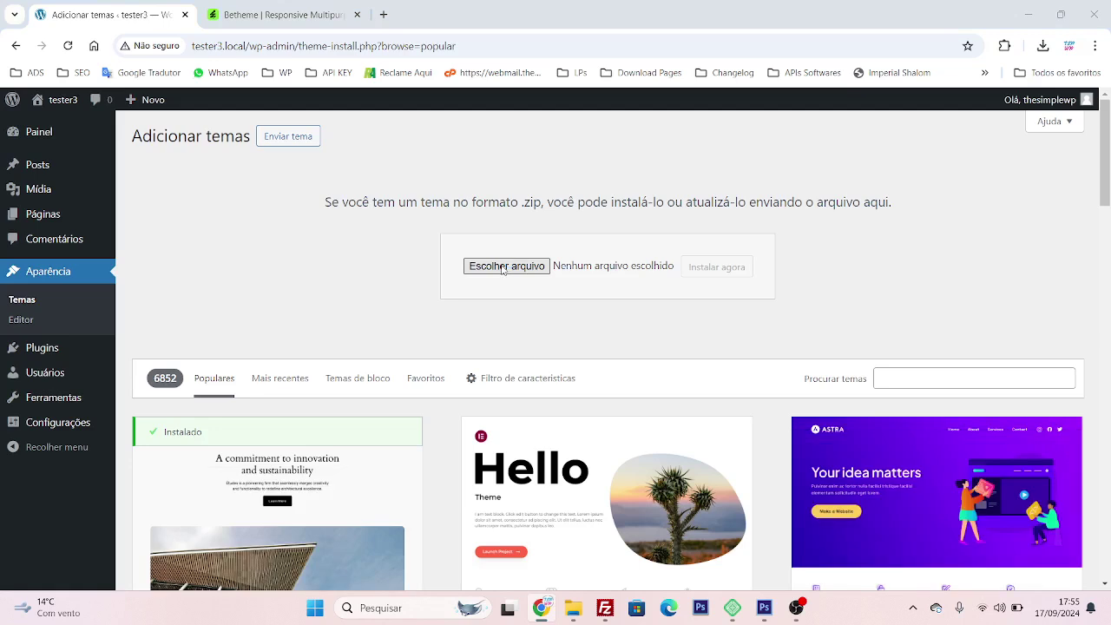
left_click(762, 248)
key("alt+Up")
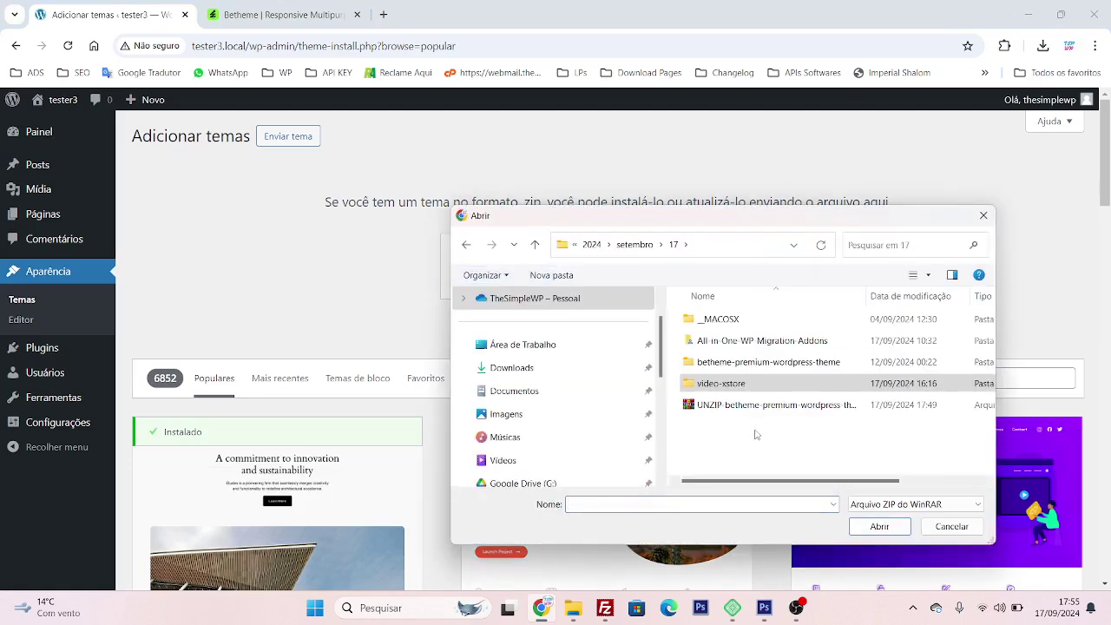
double_click(743, 368)
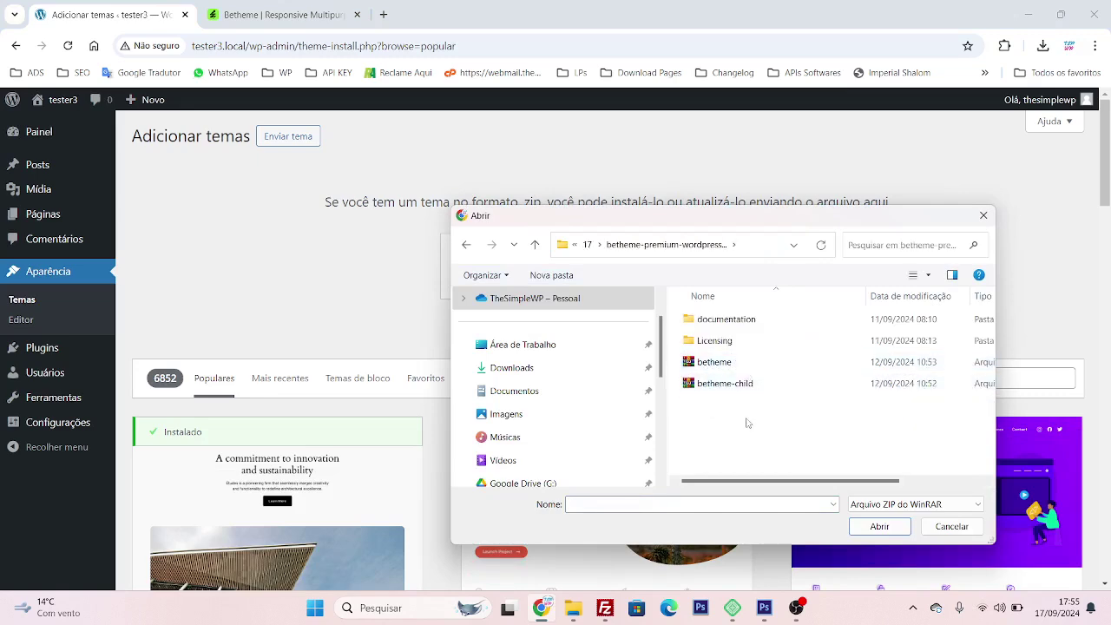
double_click(714, 364)
left_click(726, 270)
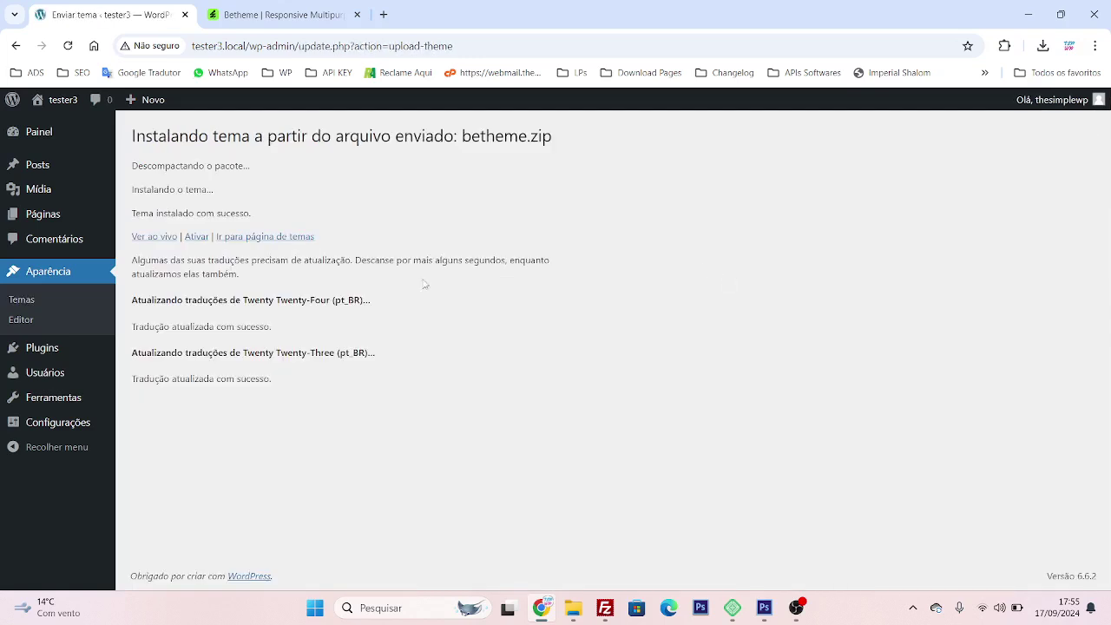
left_click(196, 239)
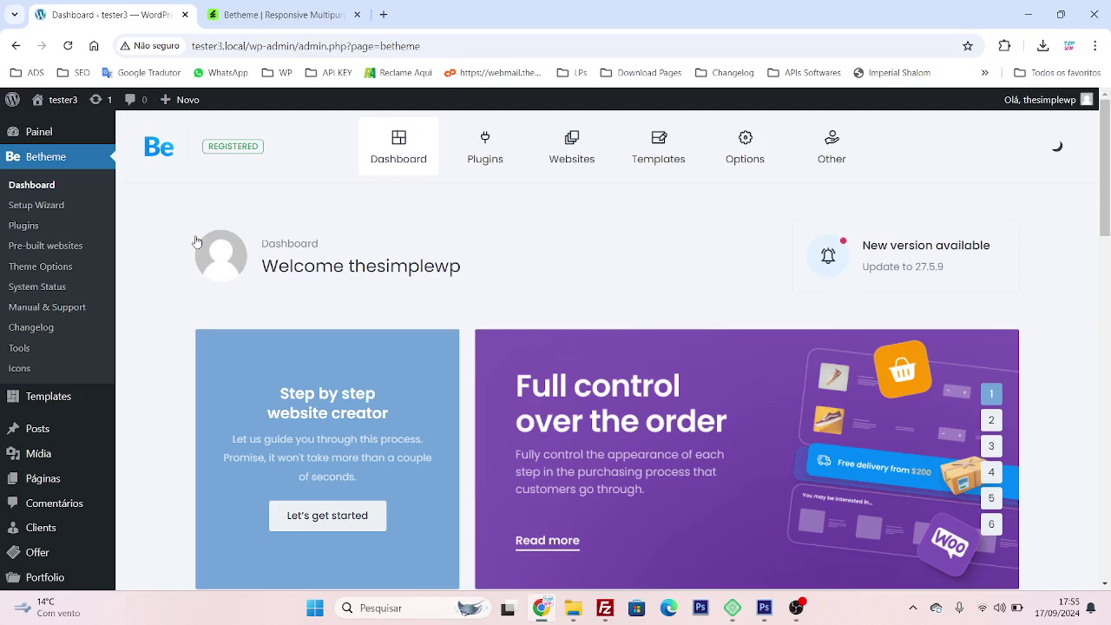
Start the Betheme step-by-step website creator with the Pre-built website setup type
scroll(197, 252, "down", 2)
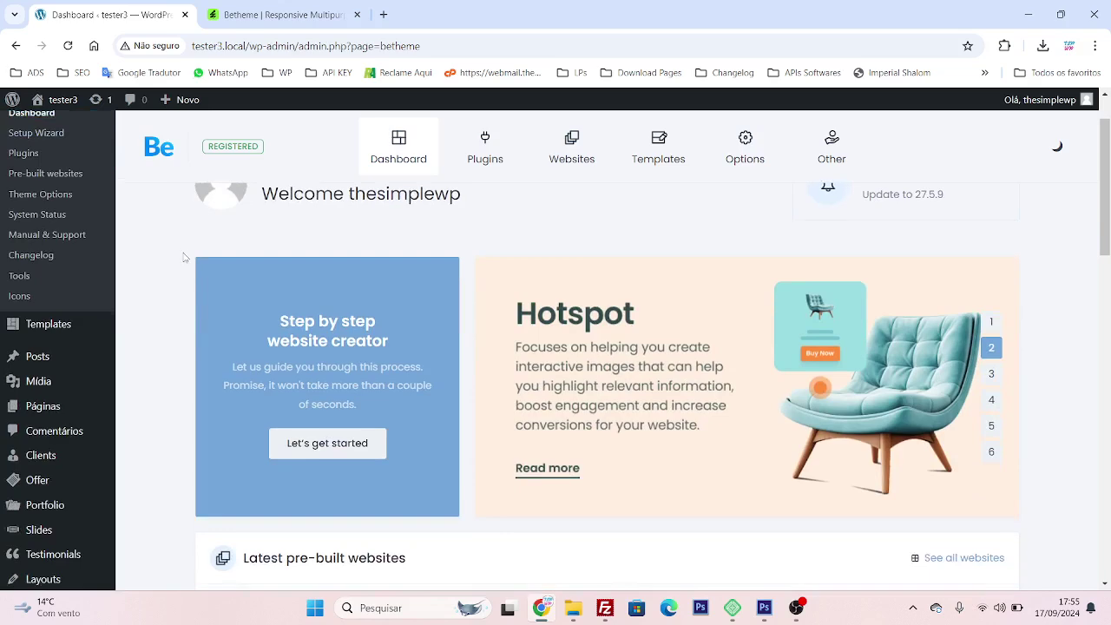
scroll(197, 267, "down", 1)
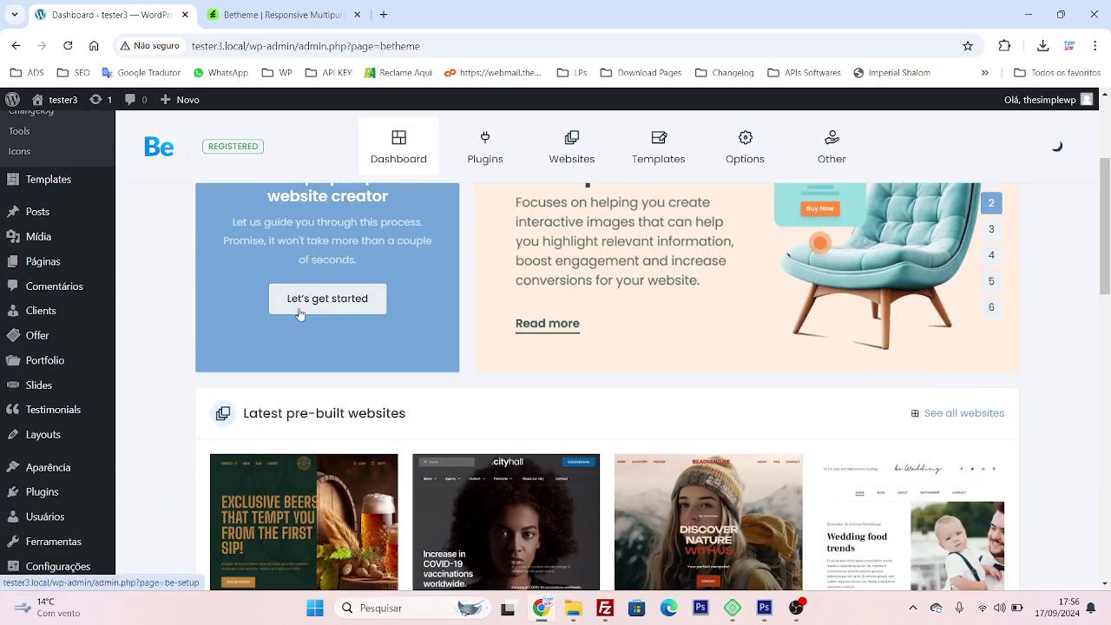
left_click(301, 300)
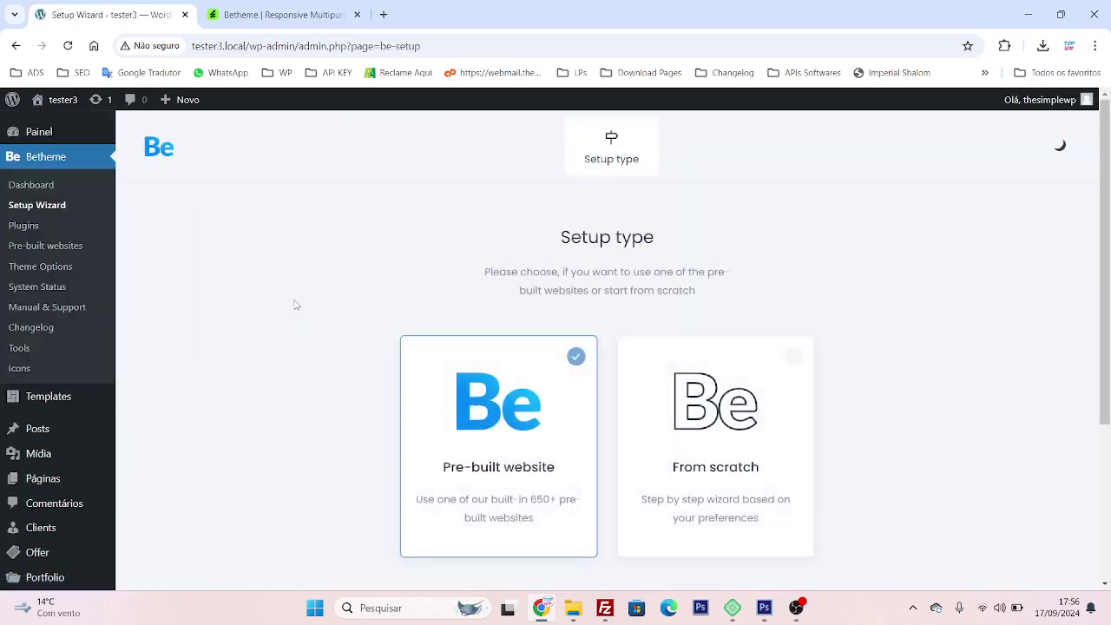
scroll(299, 307, "down", 1)
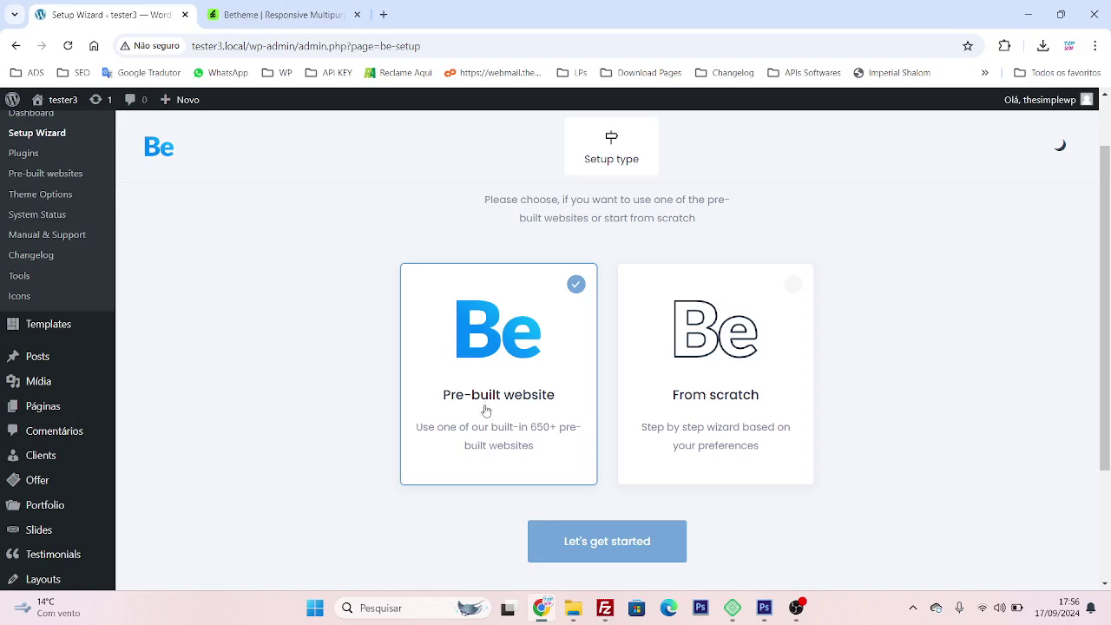
scroll(484, 411, "down", 1)
left_click(550, 478)
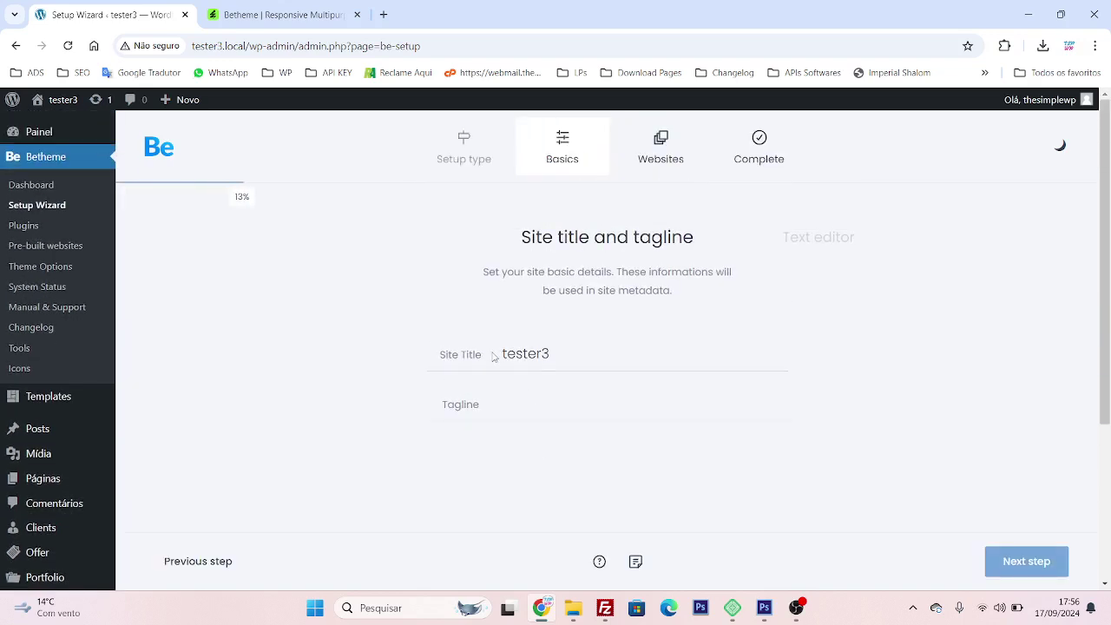
Replace the site title with "Título do meu site"
left_click_drag(543, 353, 498, 357)
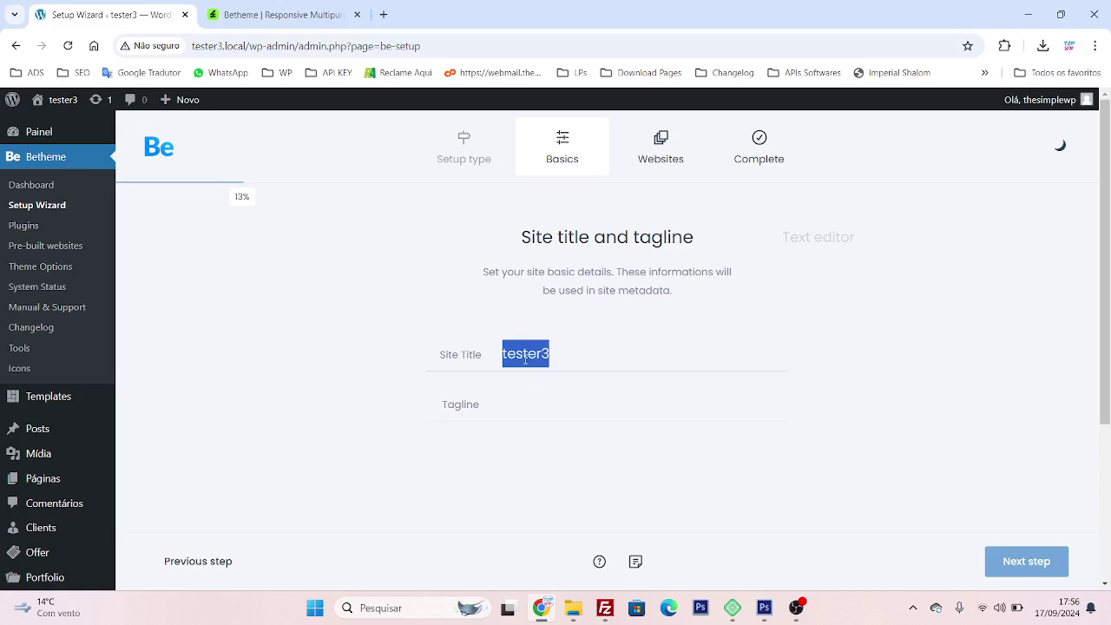
type("Titulo")
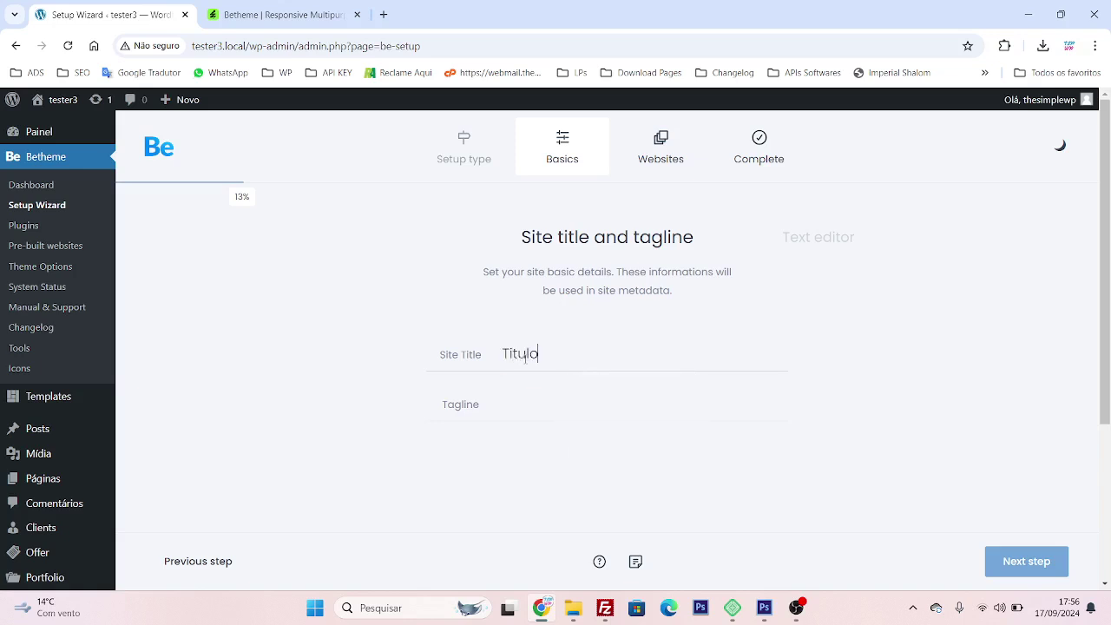
type(" do mesu s")
key("BackSpace")
key("BackSpace")
key("BackSpace")
key("BackSpace")
type("u site")
Set the tagline to "Descrição do meu site" and continue to the text editor choice
left_click(523, 408)
type("Descri~")
type("a")
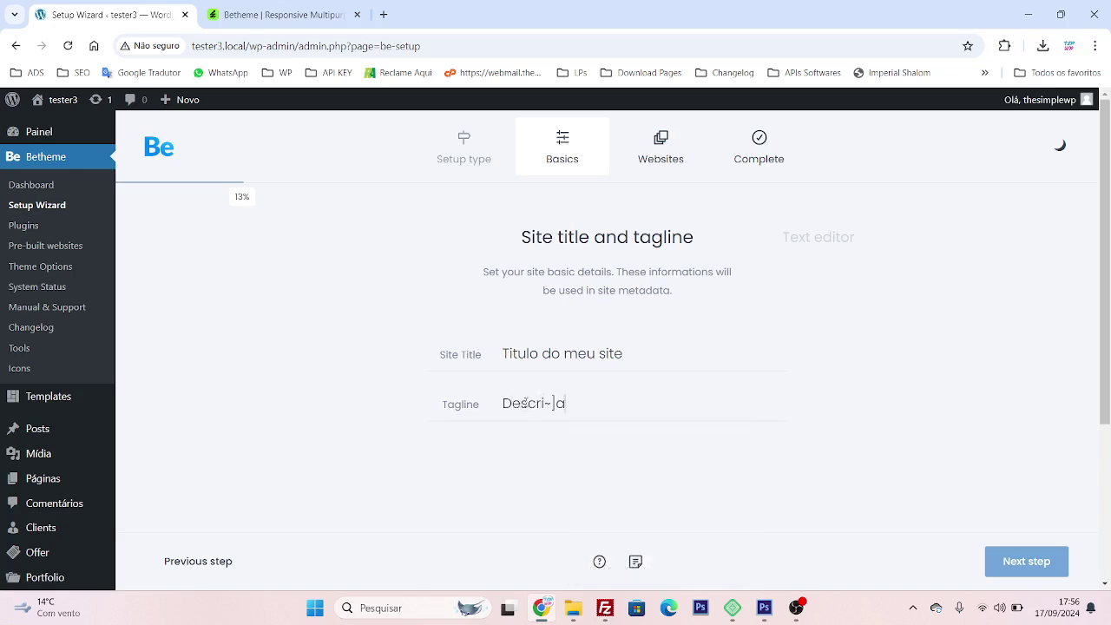
key("BackSpace")
type("ção do meu site")
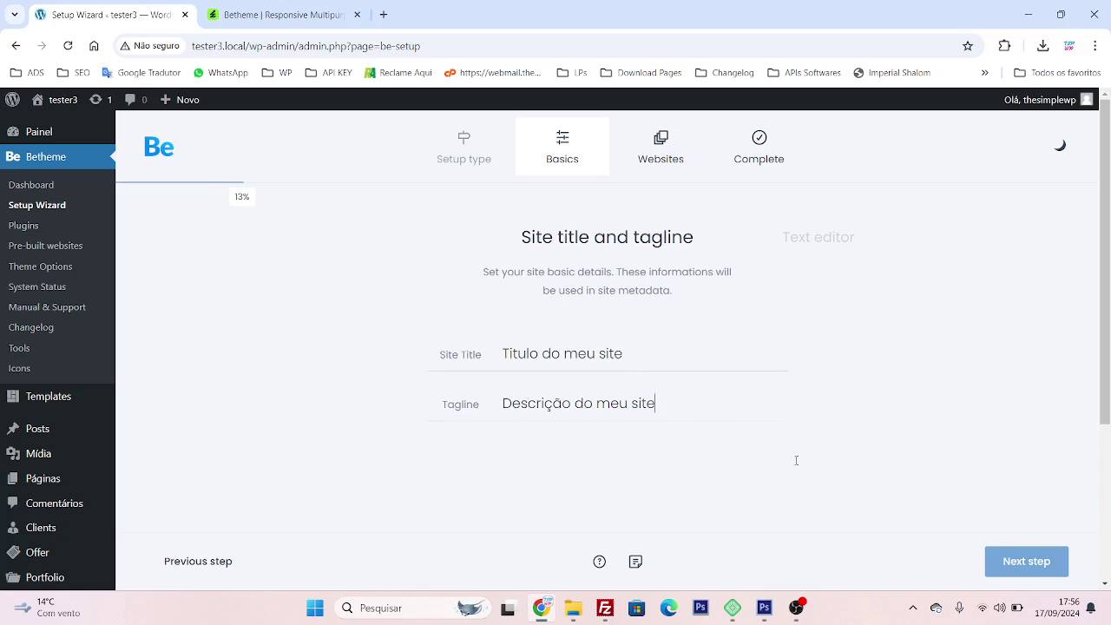
left_click(1027, 562)
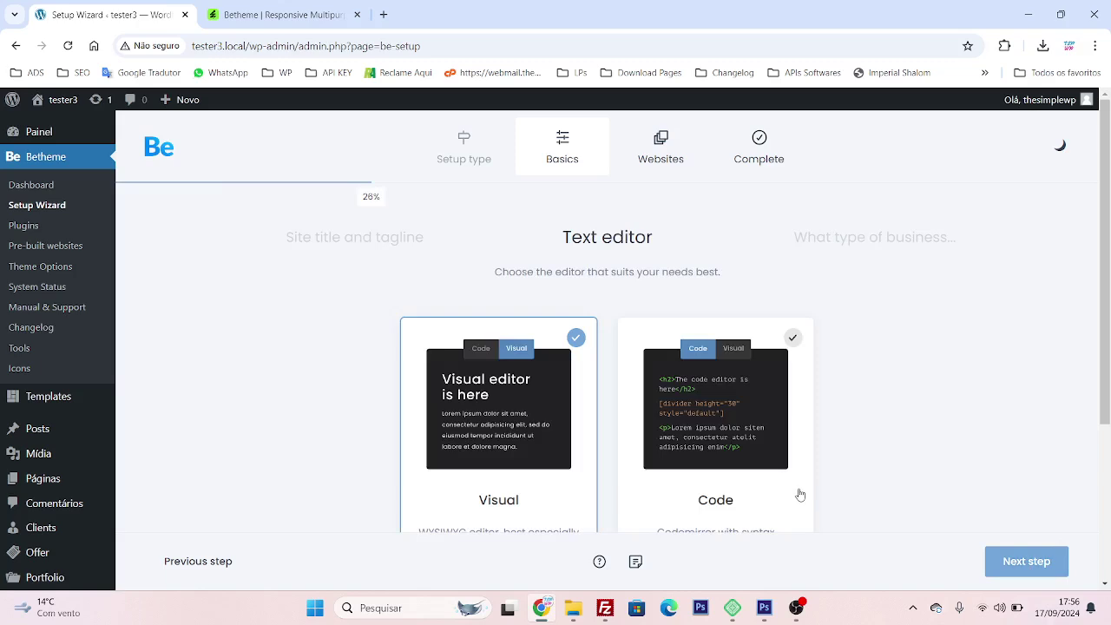
Keep Visual as the text editor and continue to the business type selection
scroll(799, 501, "down", 1)
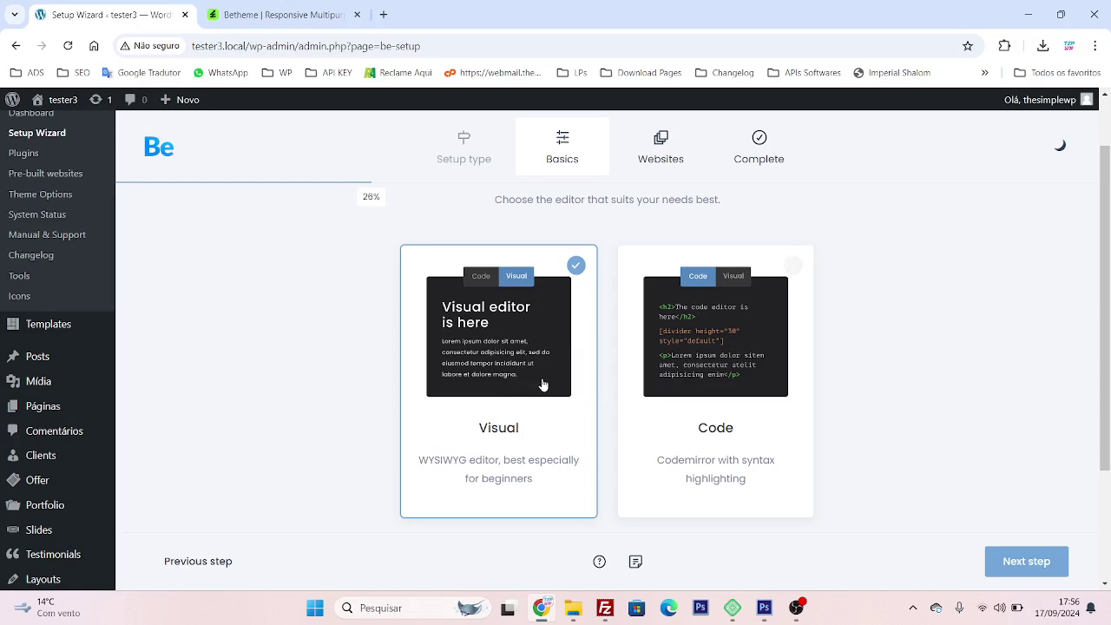
scroll(542, 386, "down", 2)
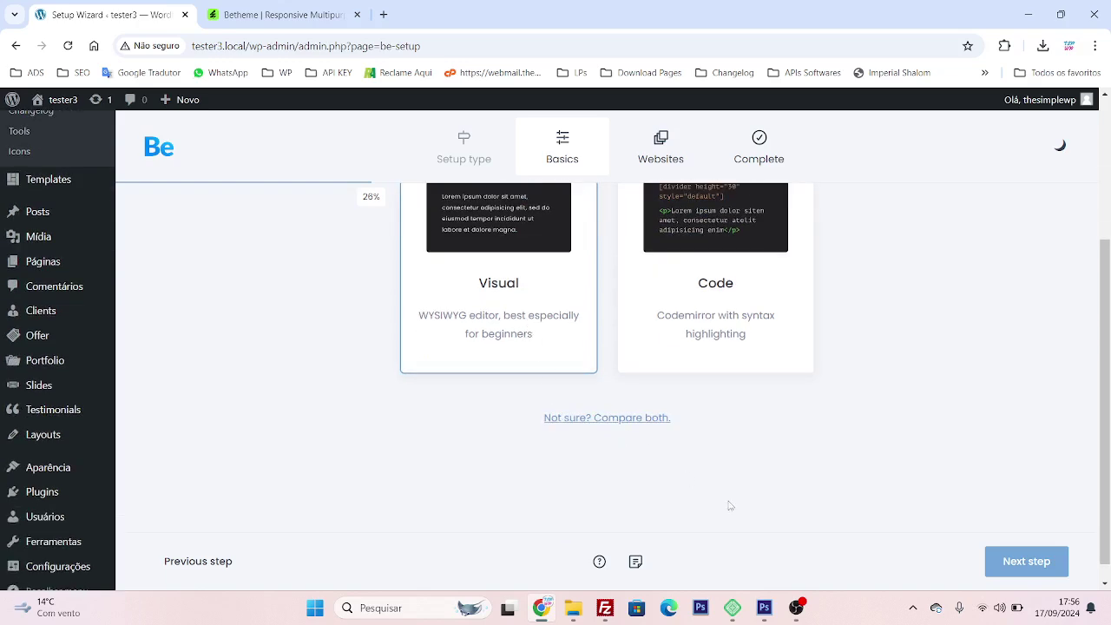
left_click(1003, 563)
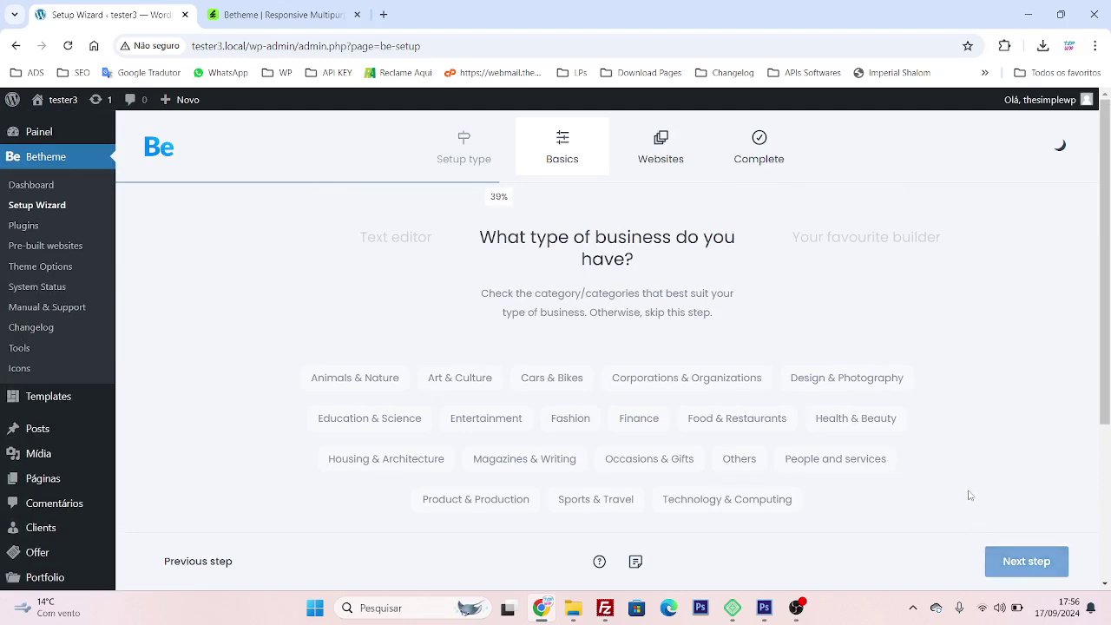
Skip the business type categories and continue with BeBuilder as the page builder
left_click(1024, 562)
scroll(801, 454, "down", 1)
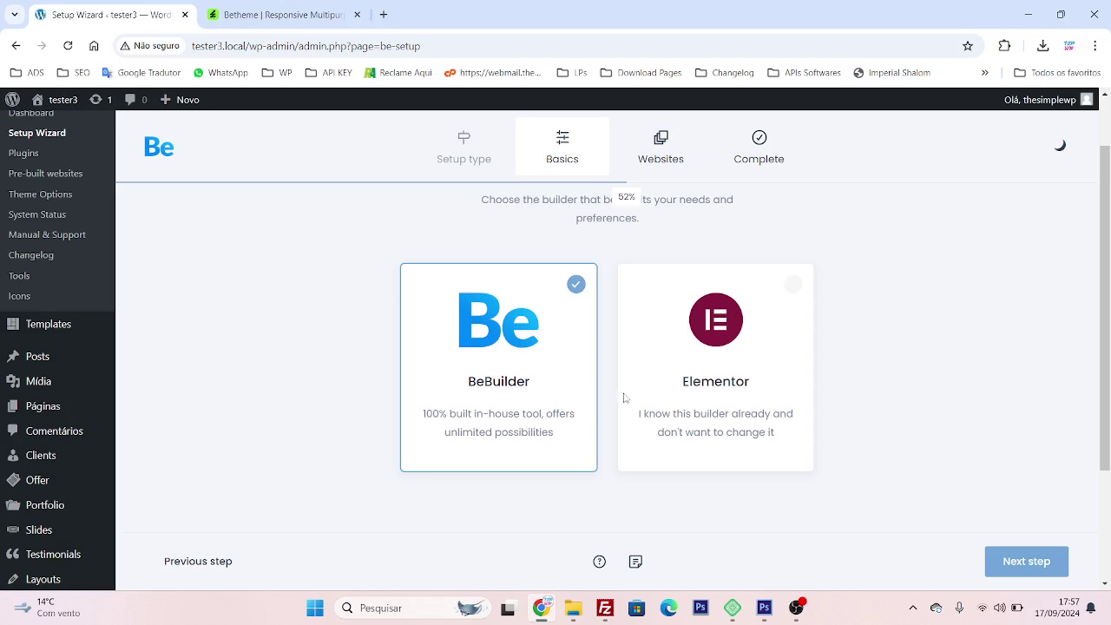
left_click(999, 568)
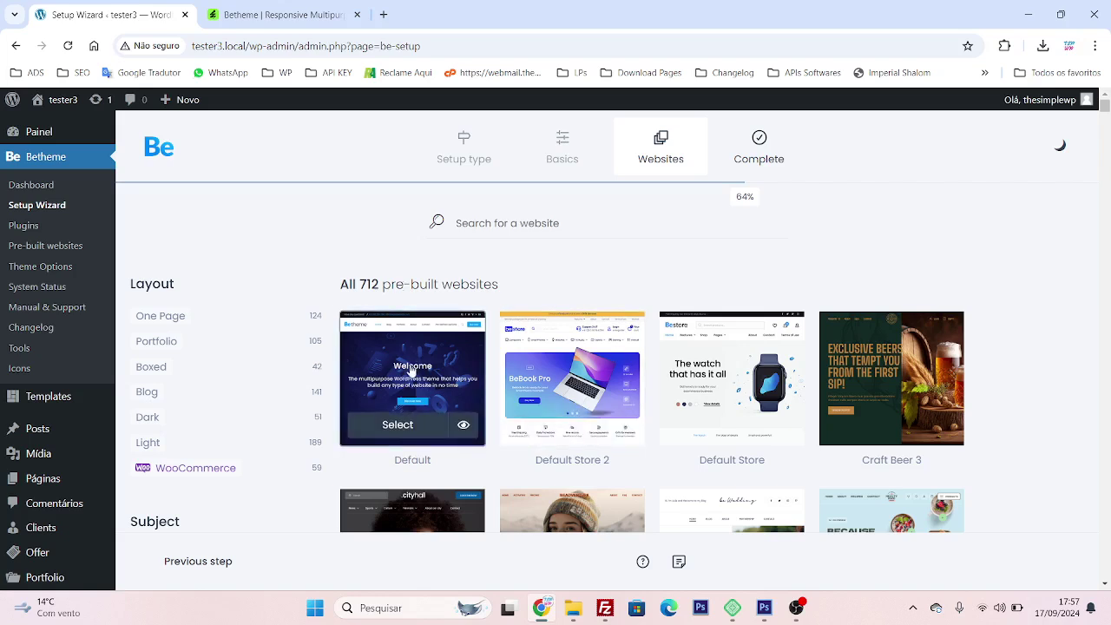
Browse the pre-built websites along with the Layout and Subject filter categories
left_click_drag(359, 284, 529, 293)
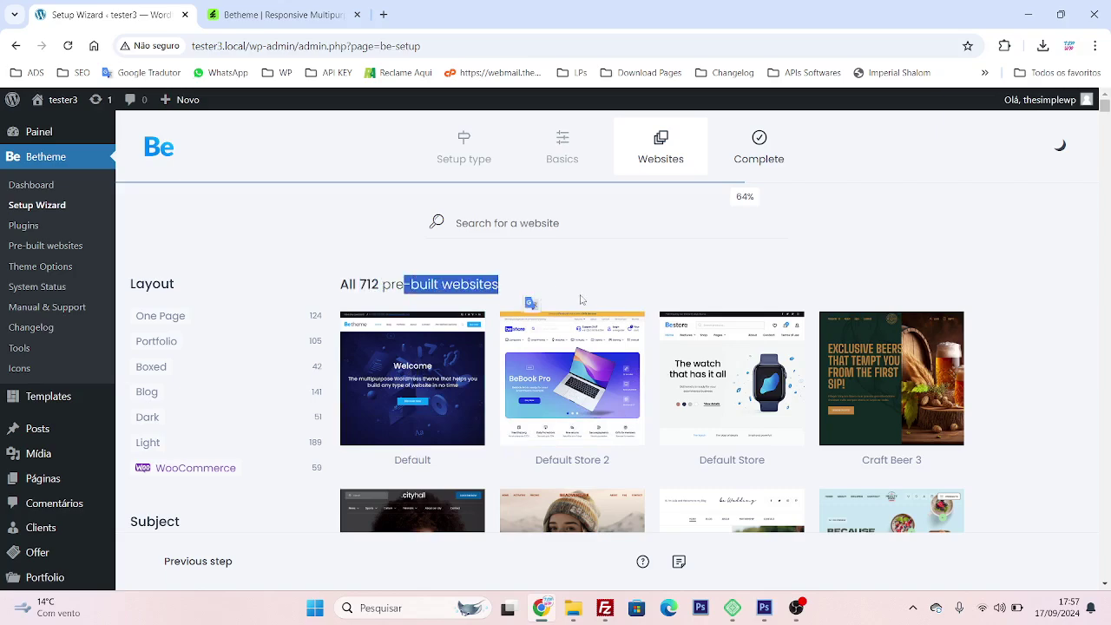
scroll(578, 300, "down", 5)
scroll(592, 375, "up", 4)
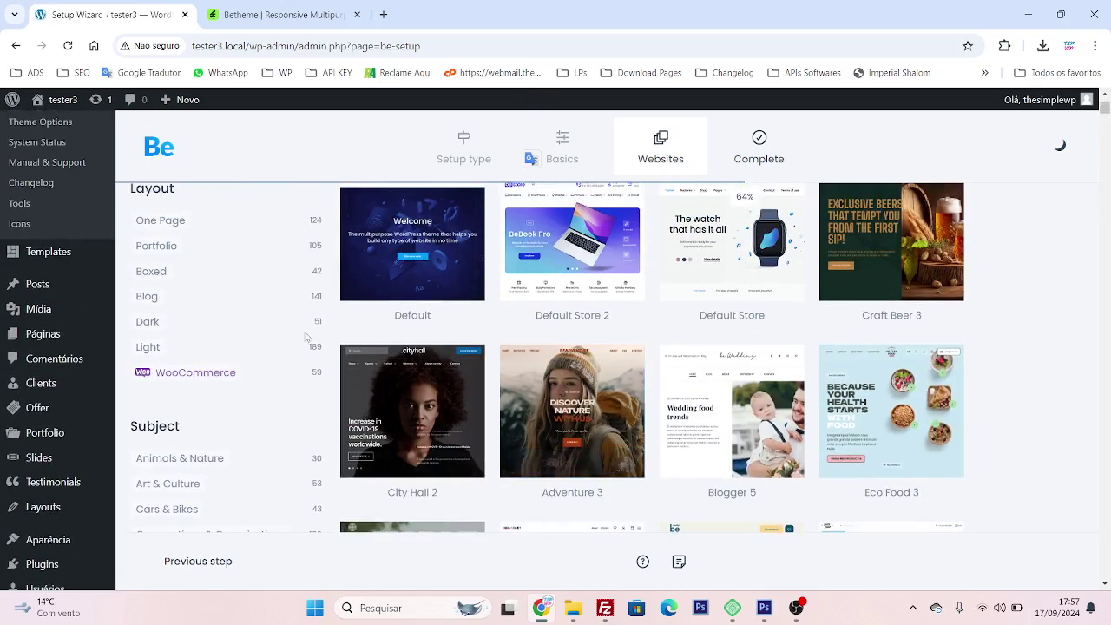
scroll(314, 335, "up", 1)
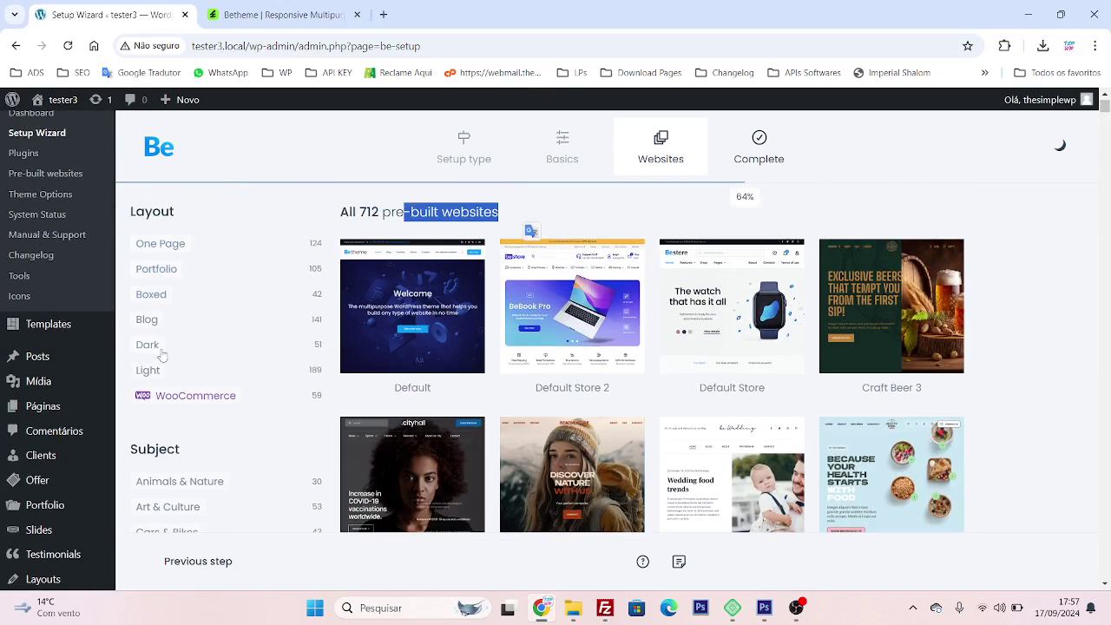
scroll(209, 387, "down", 2)
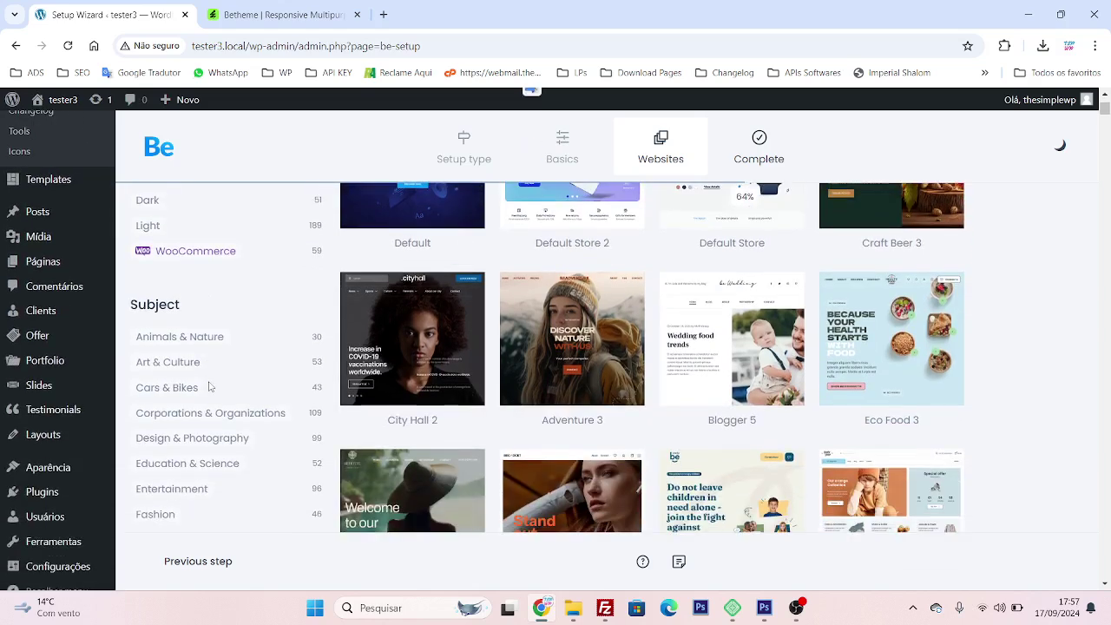
scroll(195, 364, "down", 1)
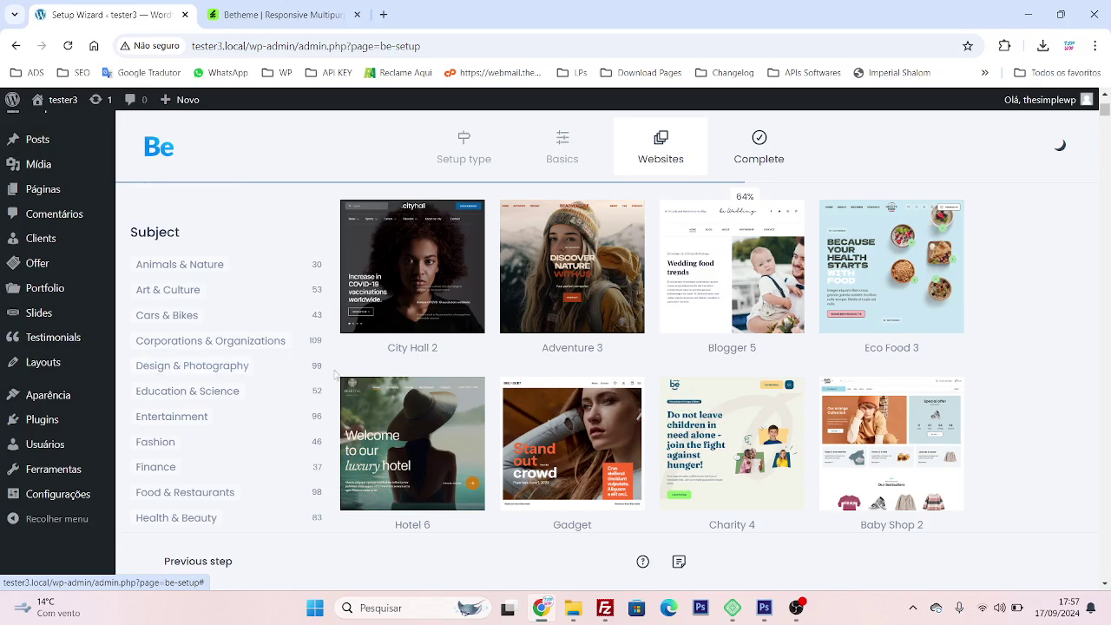
Filter the pre-built websites by the Corporations & Organizations subject and select the Politics 3 website
left_click(246, 343)
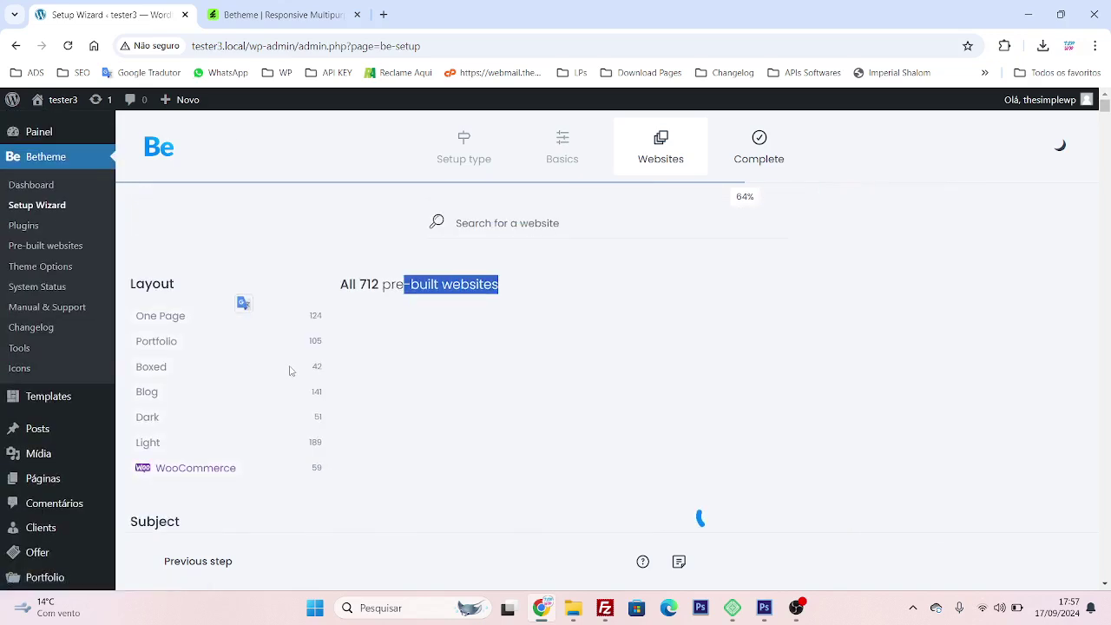
left_click(529, 224)
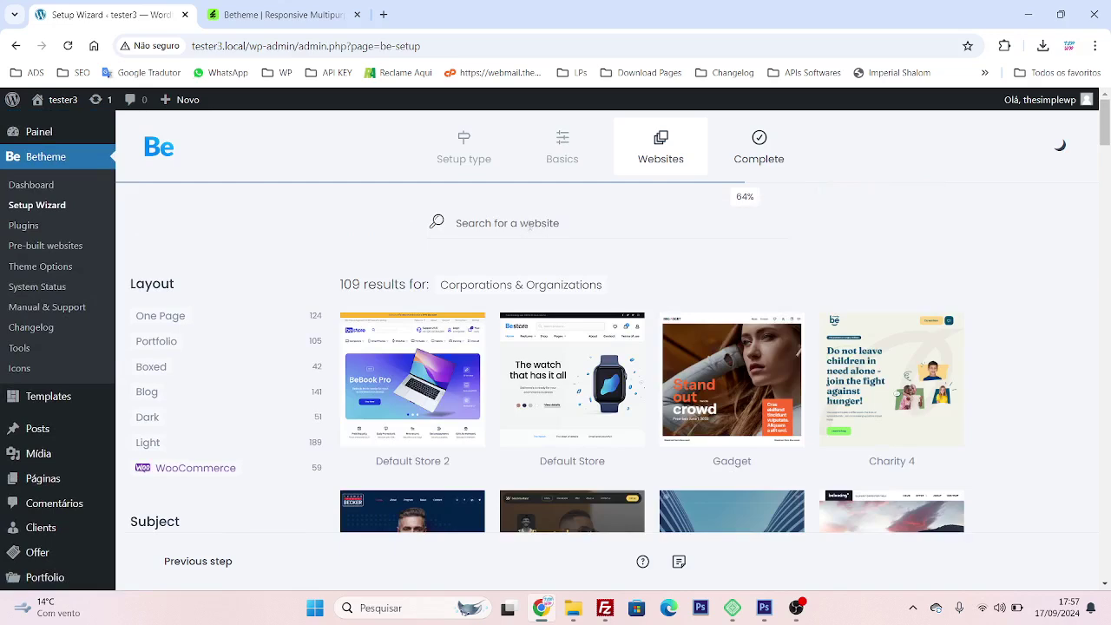
mouse_move(425, 317)
scroll(425, 325, "down", 2)
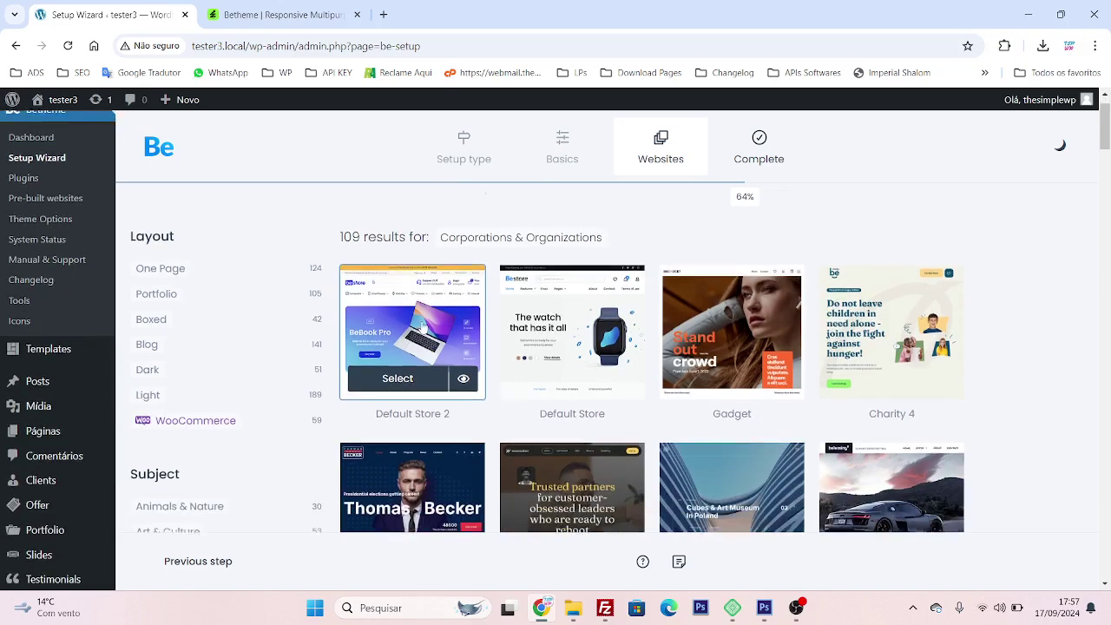
scroll(425, 325, "down", 1)
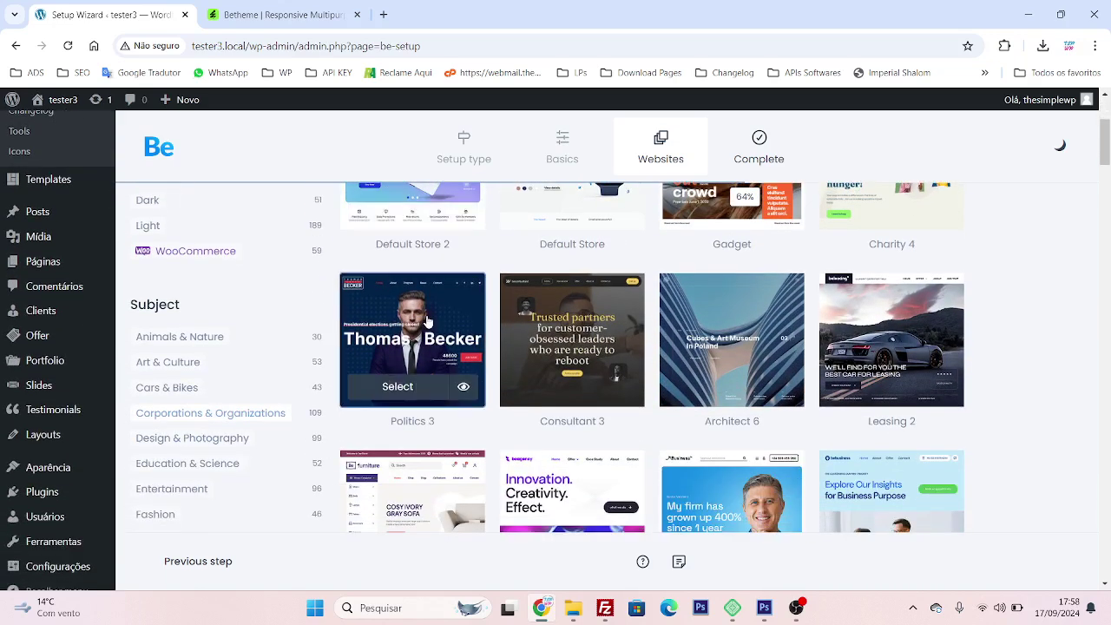
left_click(419, 398)
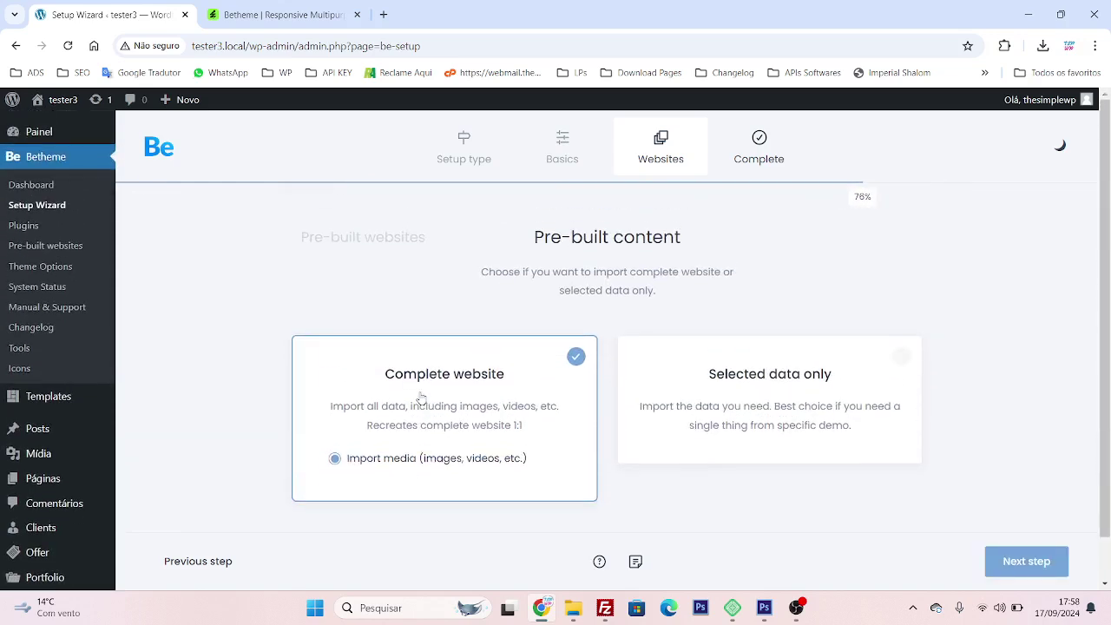
Keep Complete website with media import as the pre-built content and continue to the installation stage
scroll(425, 382, "down", 2)
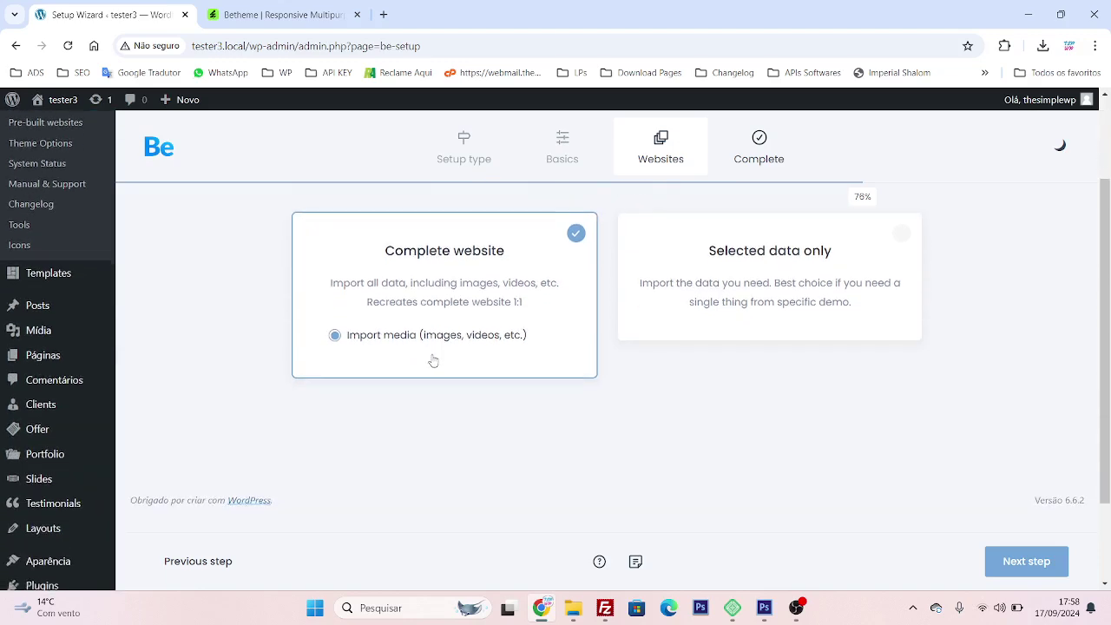
scroll(434, 364, "down", 1)
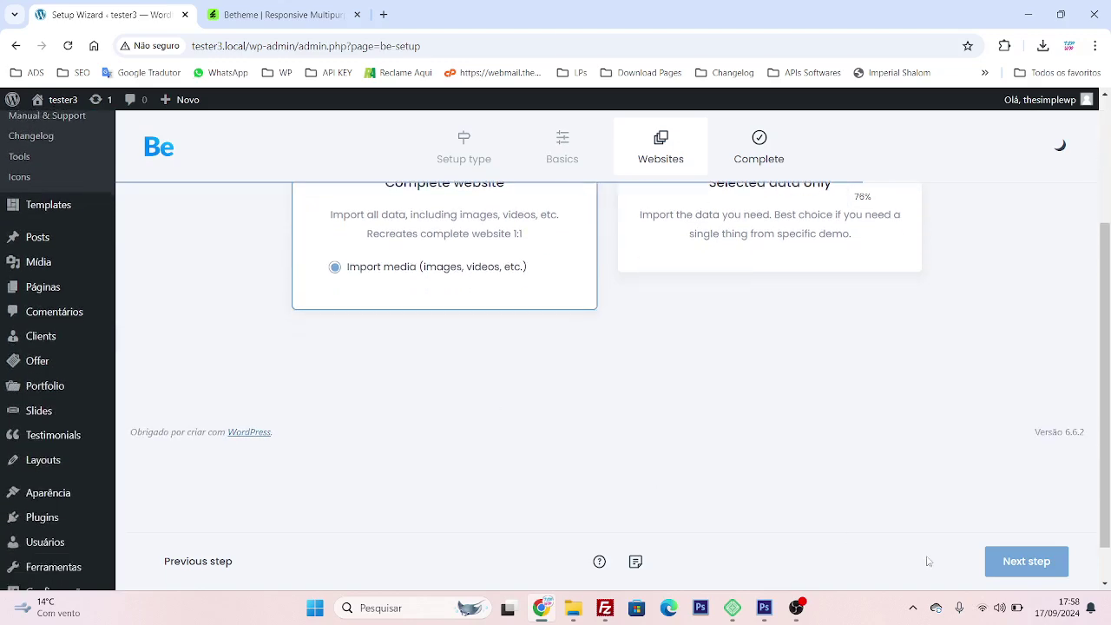
left_click(1002, 560)
Start the installation of the selected pre-built website and skip the database reset
scroll(764, 390, "down", 2)
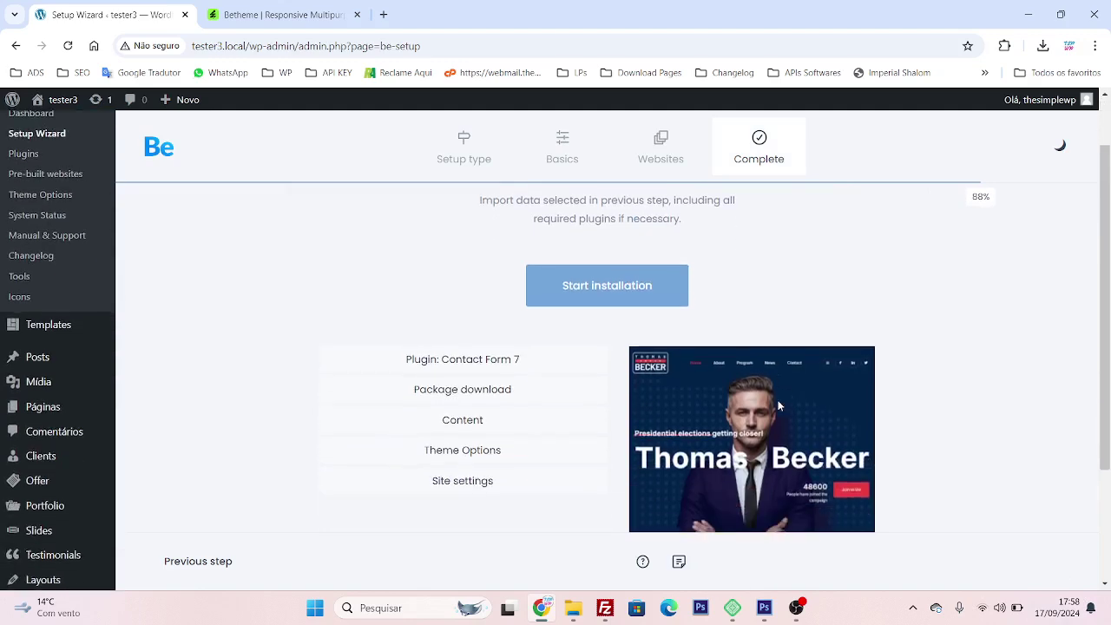
left_click(625, 299)
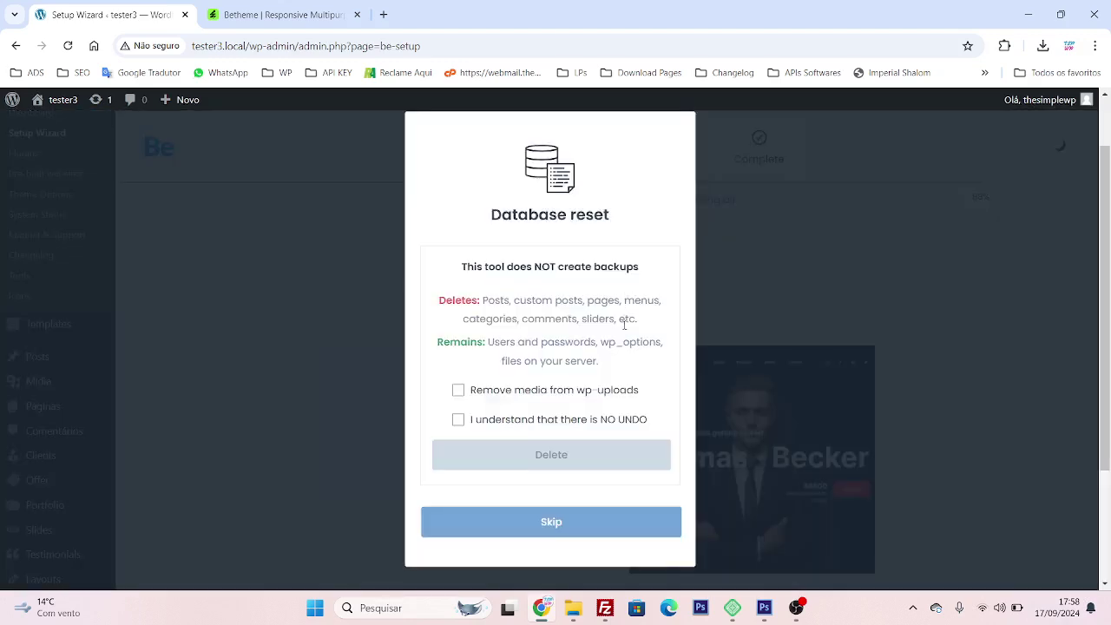
left_click(555, 527)
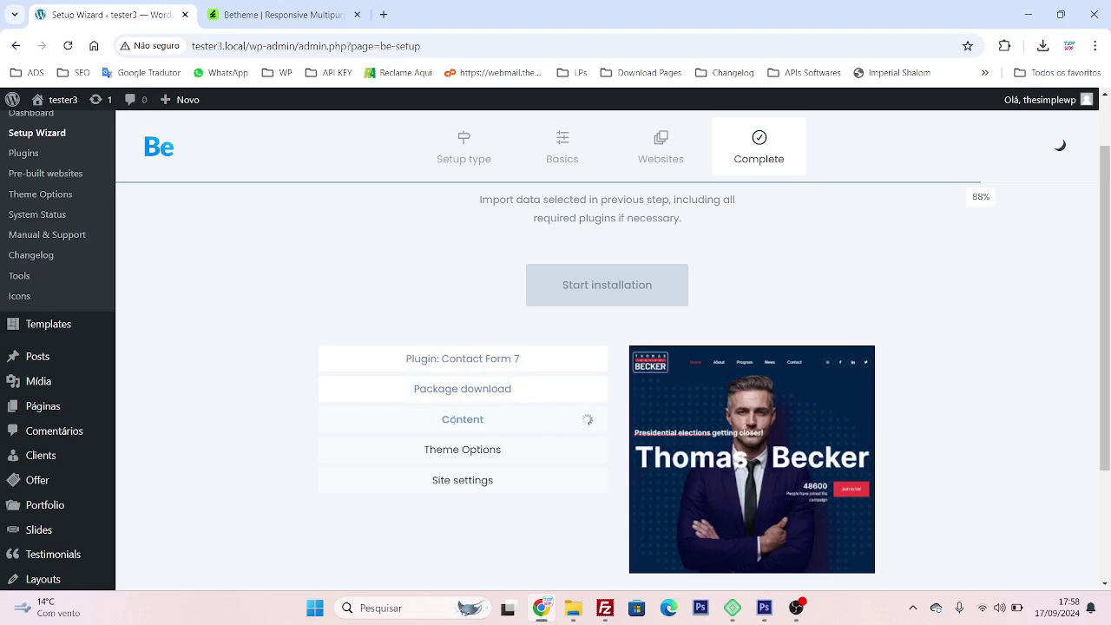
left_click_drag(450, 421, 484, 421)
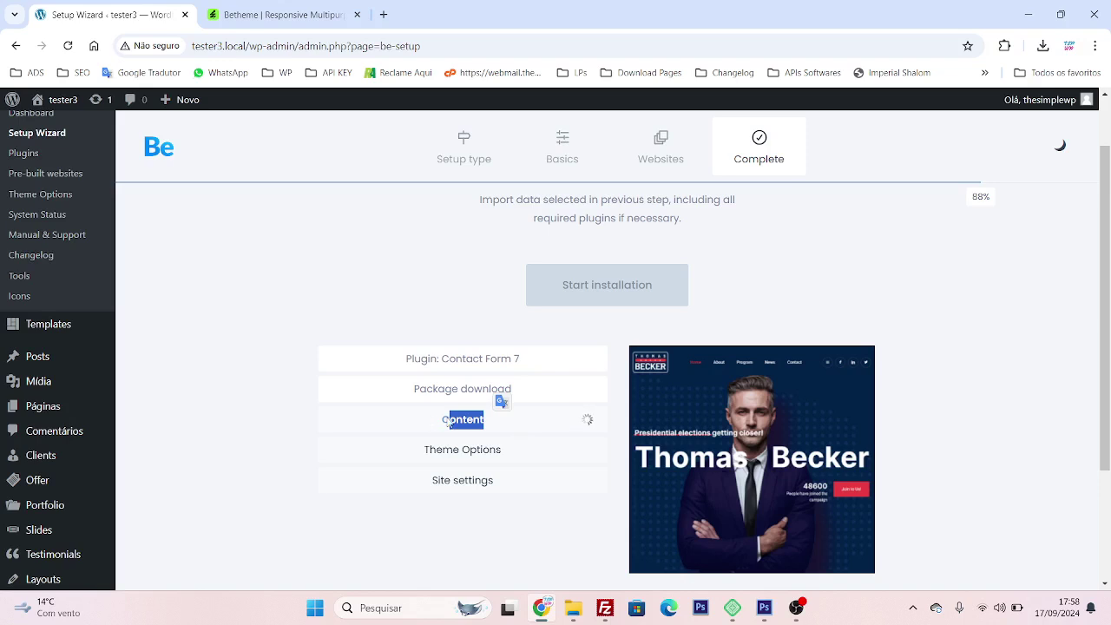
left_click_drag(425, 453, 513, 444)
left_click_drag(423, 485, 540, 484)
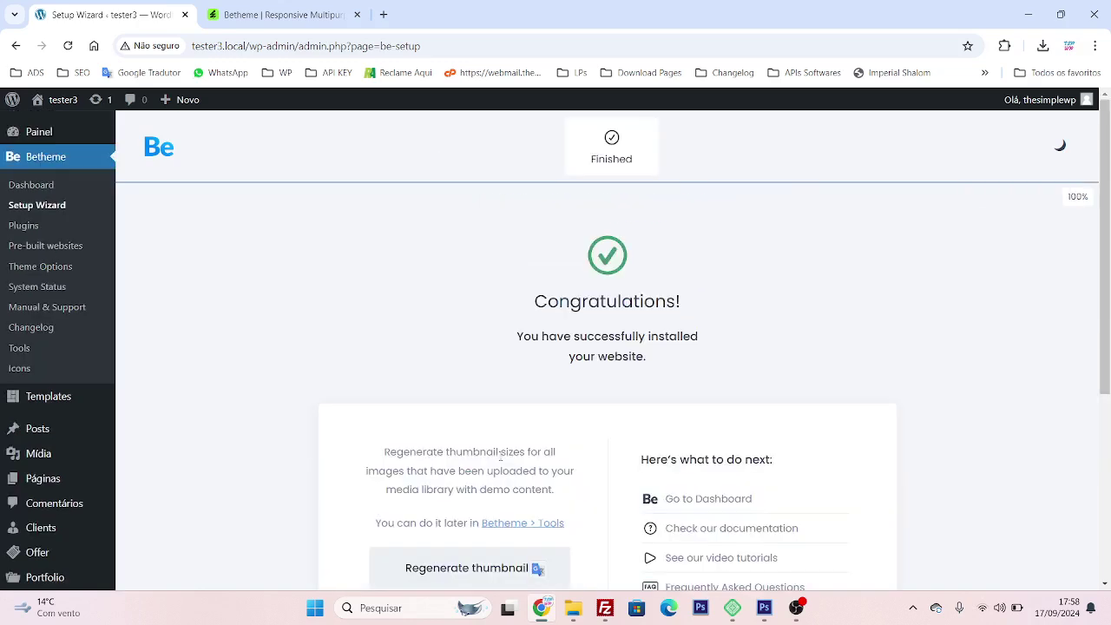
Open the newly installed website in a separate browser tab, inspect its home page and reload it
scroll(500, 448, "down", 3)
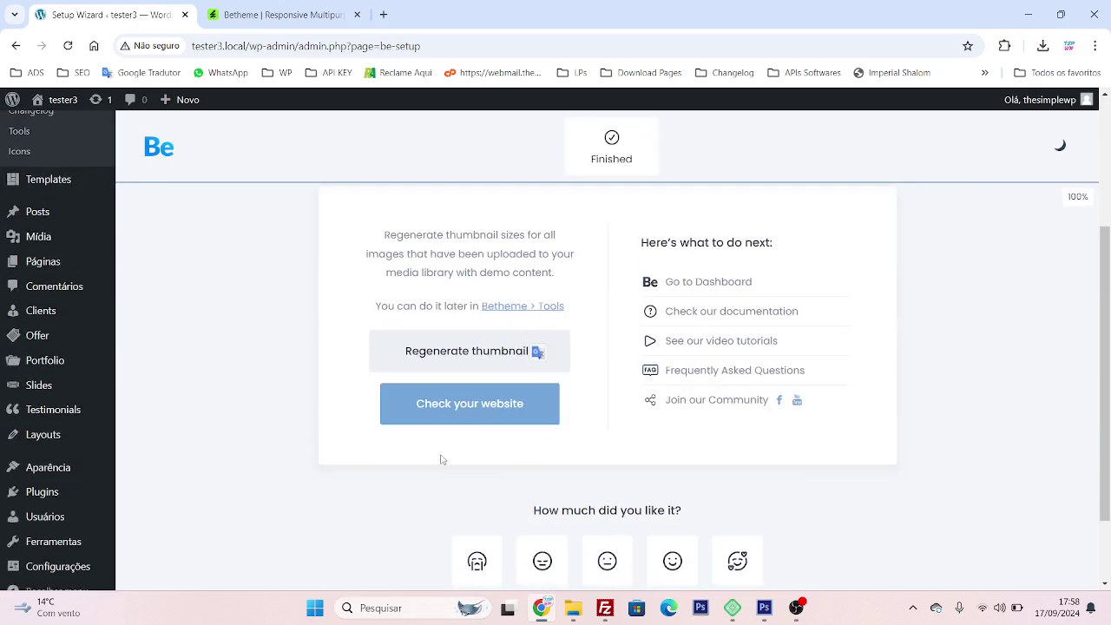
middle_click(462, 416)
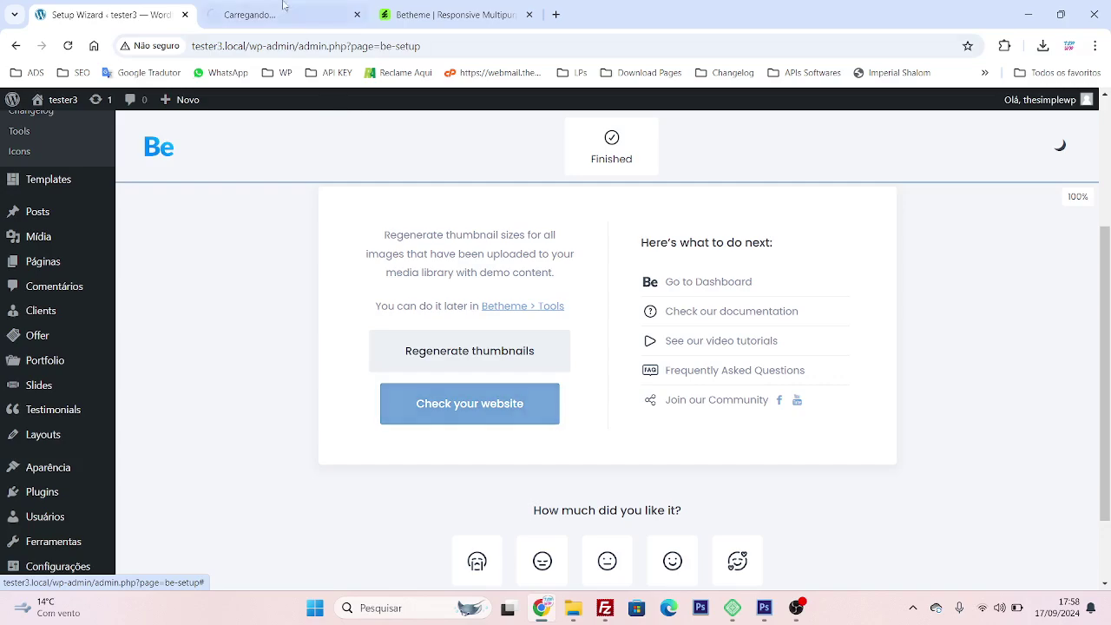
left_click(266, 10)
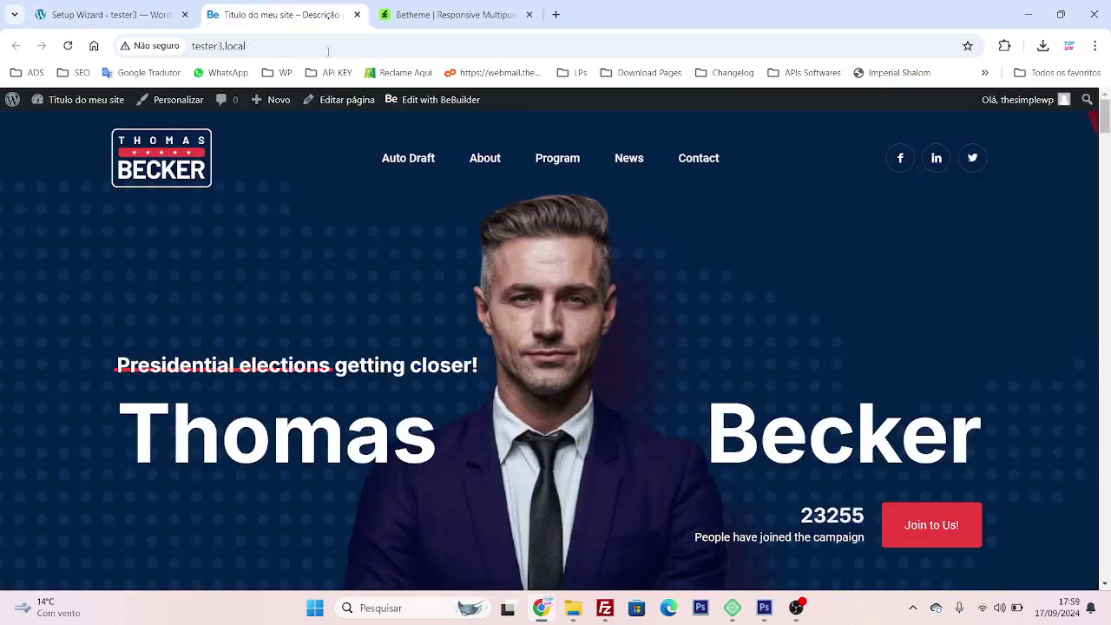
mouse_move(1106, 130)
left_mouse_down()
mouse_move(1103, 268)
mouse_move(1092, 140)
mouse_move(1103, 203)
mouse_move(1100, 605)
mouse_move(1103, 117)
left_mouse_up()
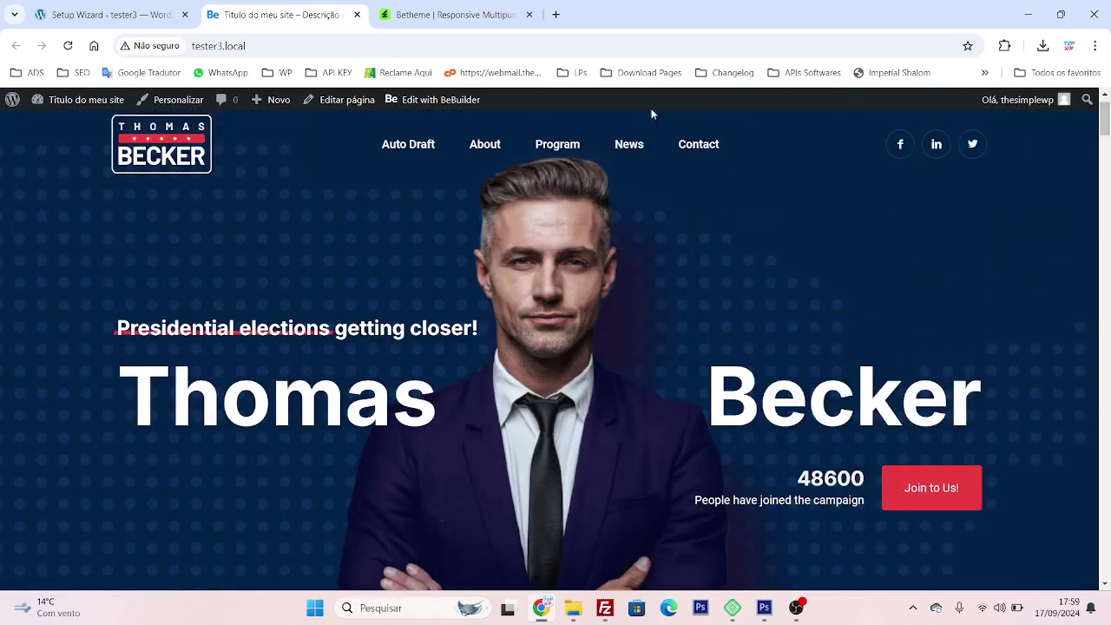
left_click(460, 44)
key("Return")
Switch to File Explorer, open the Betheme text file in betheme-premium-wordpress-theme's documentation folder and copy its link
left_click(583, 609)
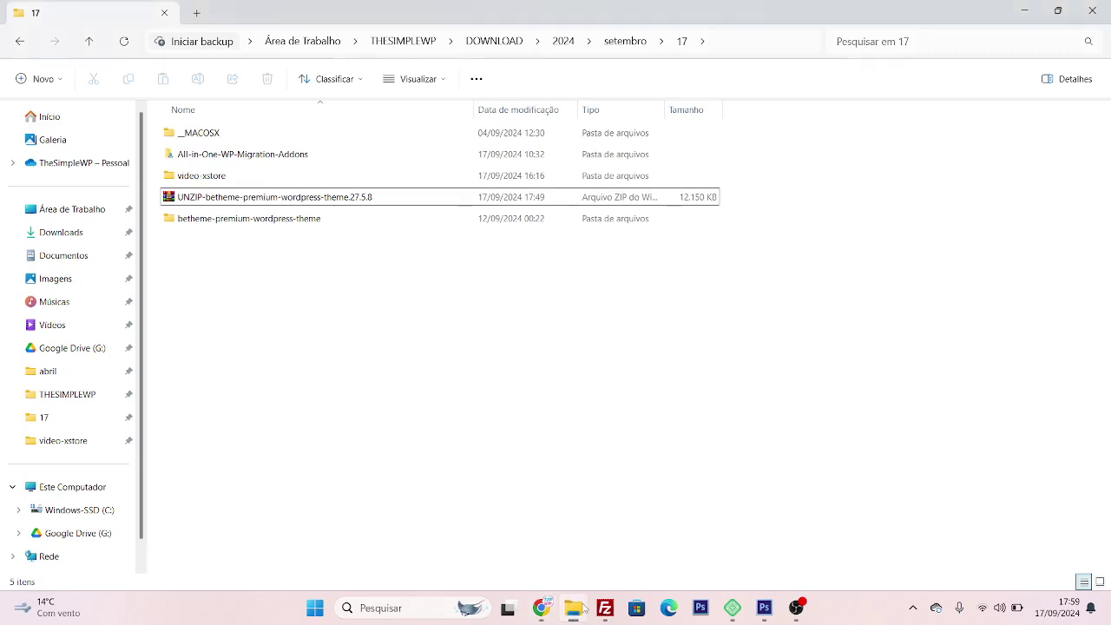
double_click(276, 224)
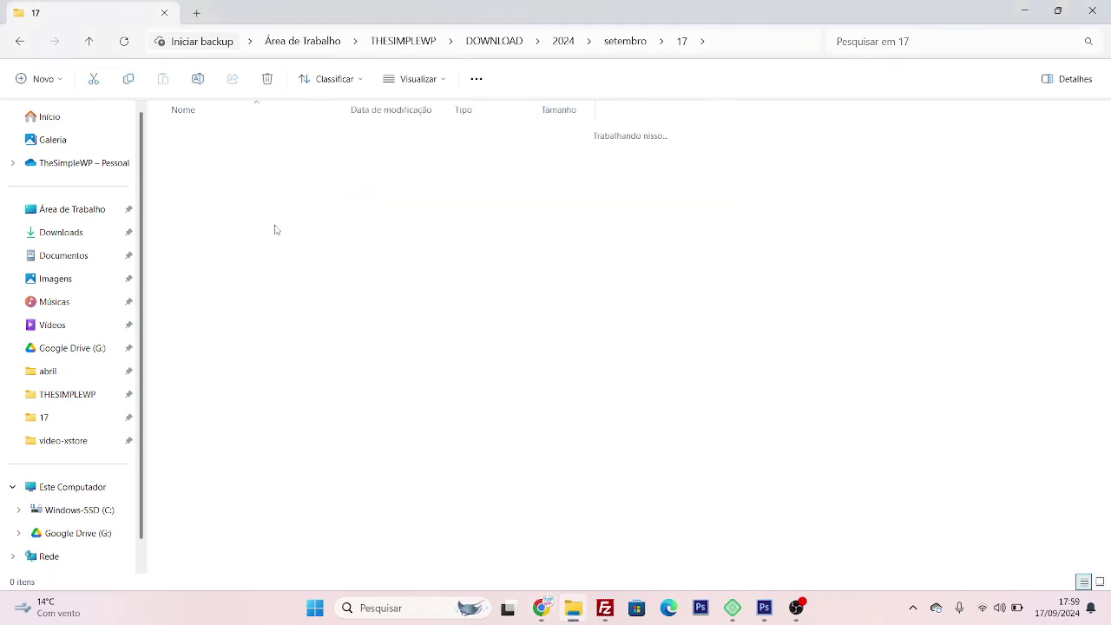
double_click(229, 137)
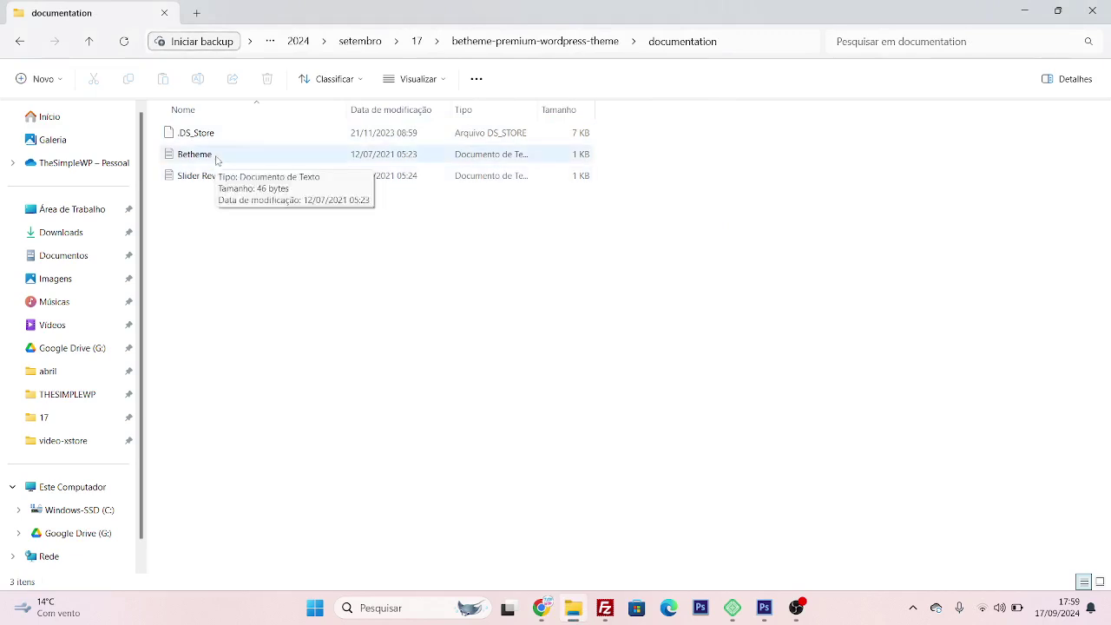
double_click(217, 158)
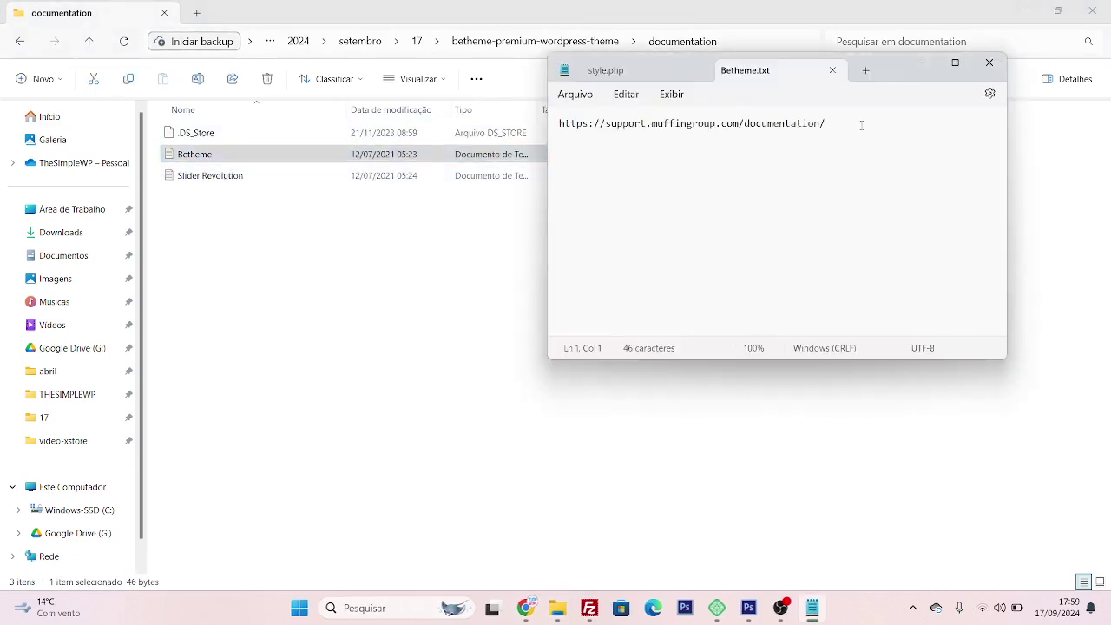
left_click_drag(860, 124, 553, 122)
key("ctrl+c")
left_click(525, 607)
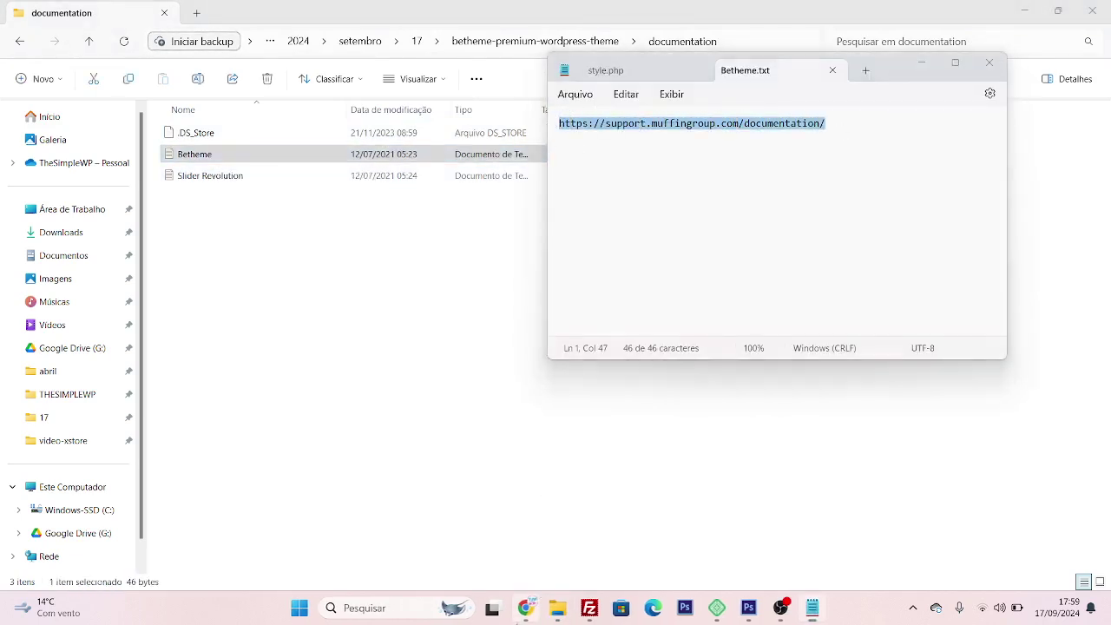
left_click(555, 15)
key("ctrl+v")
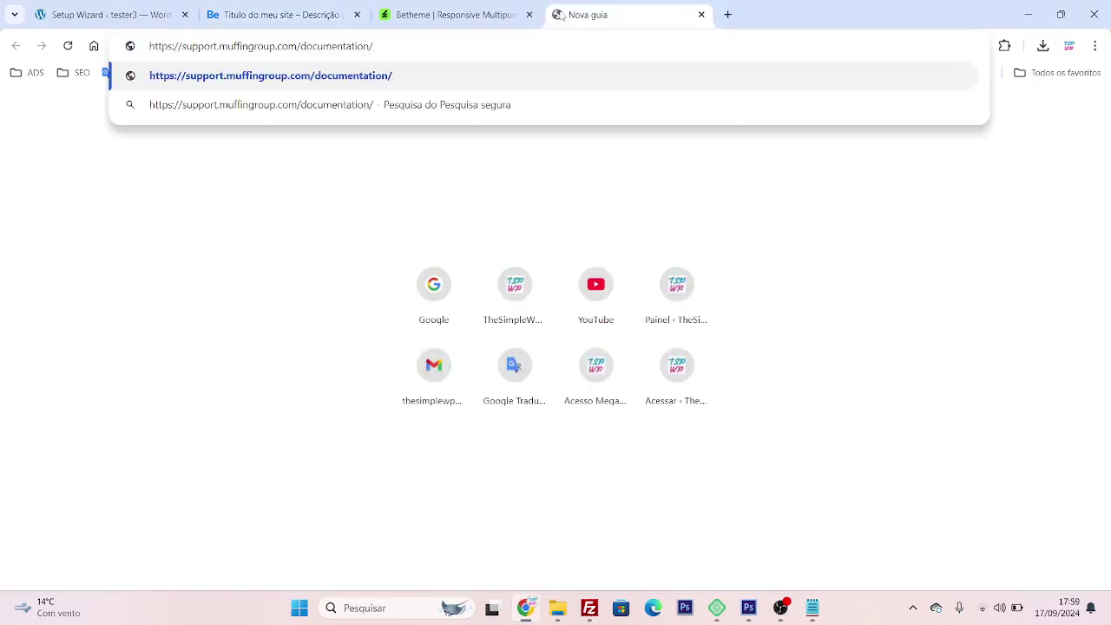
key("Return")
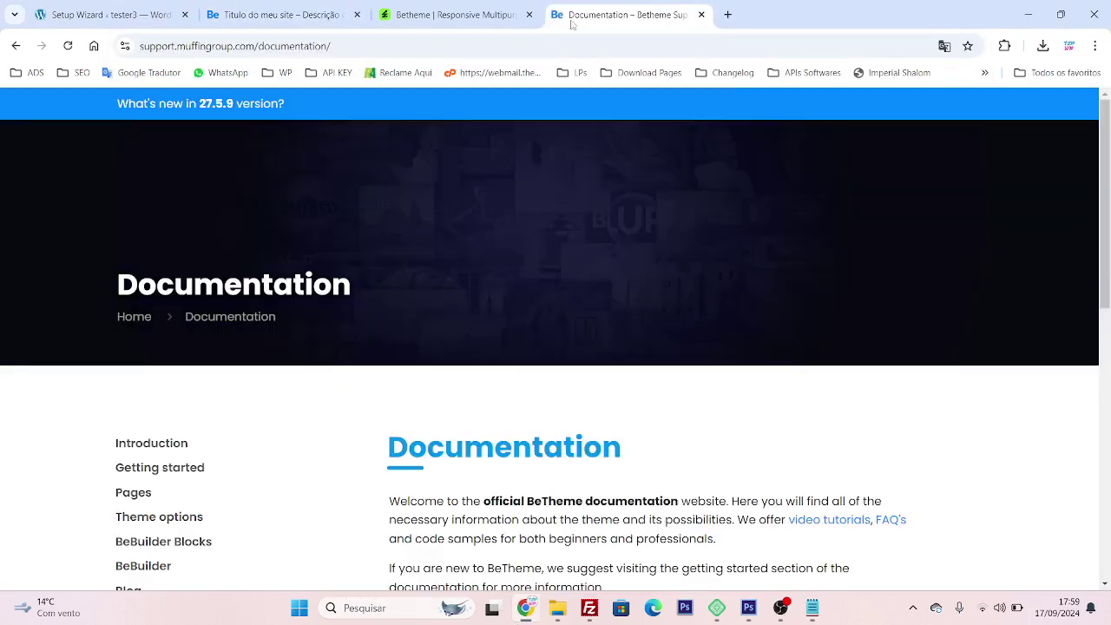
Look through the Betheme documentation page and translate it into Portuguese
scroll(547, 275, "down", 4)
scroll(548, 278, "down", 3)
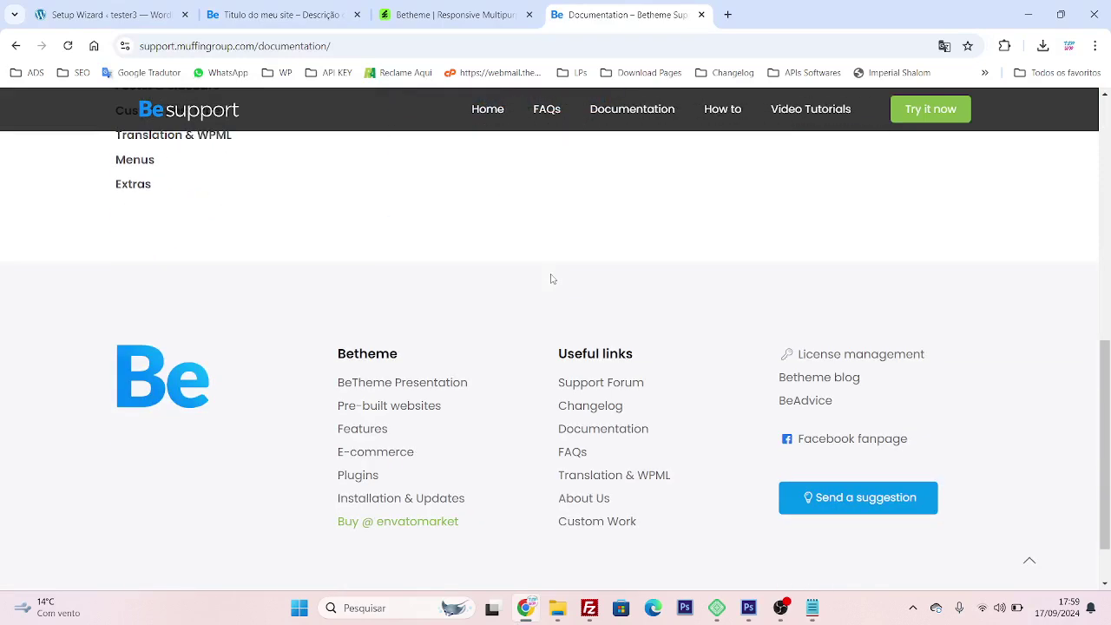
scroll(556, 282, "up", 7)
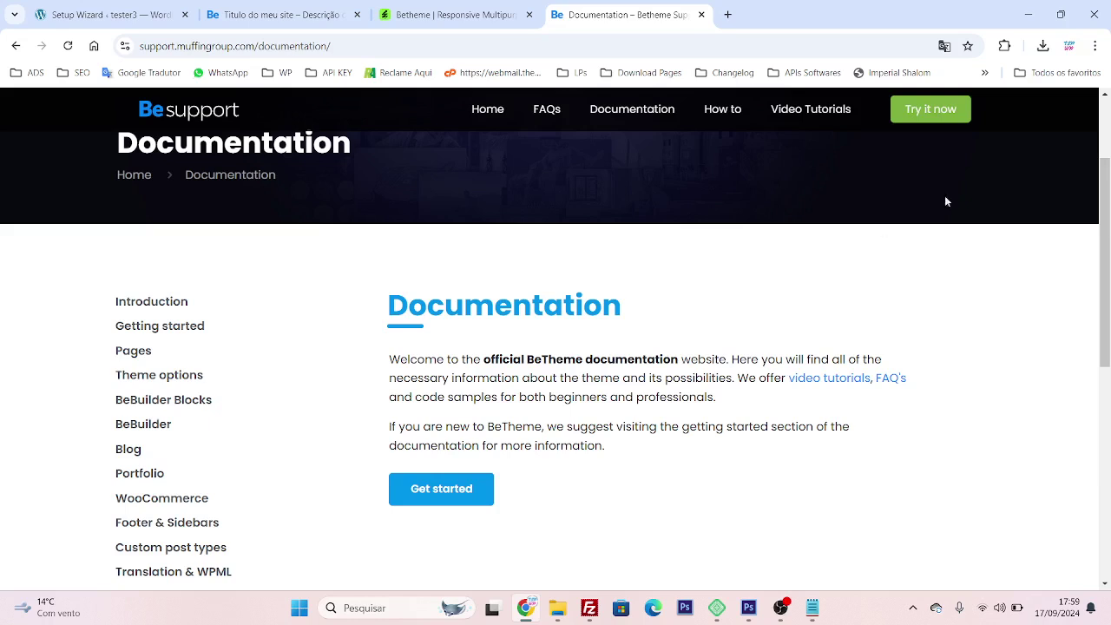
left_click(944, 46)
left_click(887, 78)
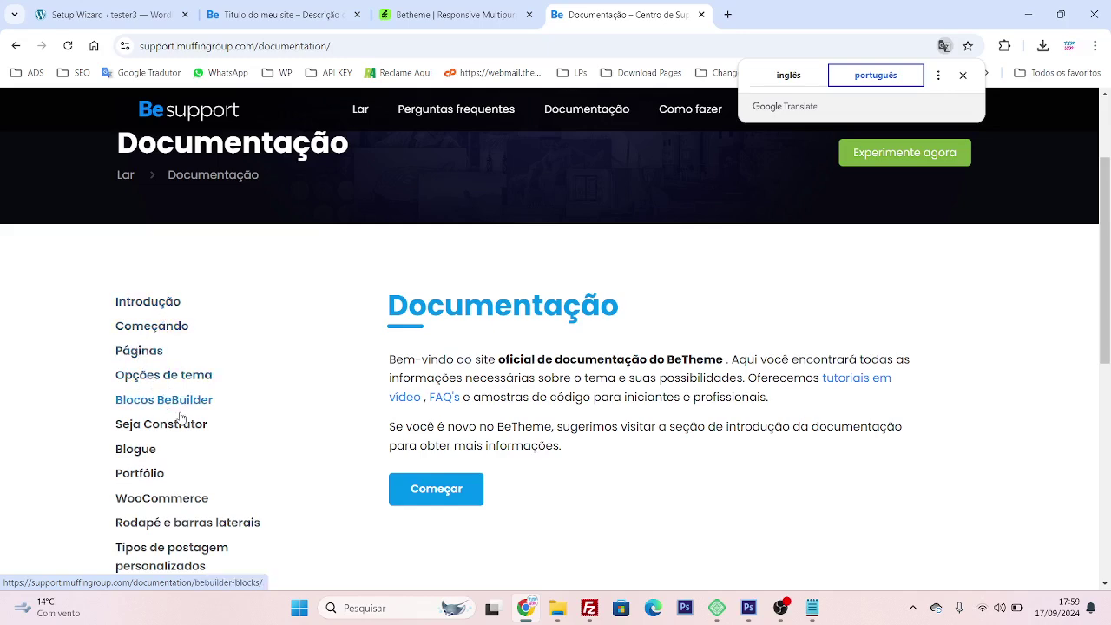
Review the topics and footer links of the translated documentation and close its tab
scroll(171, 373, "down", 1)
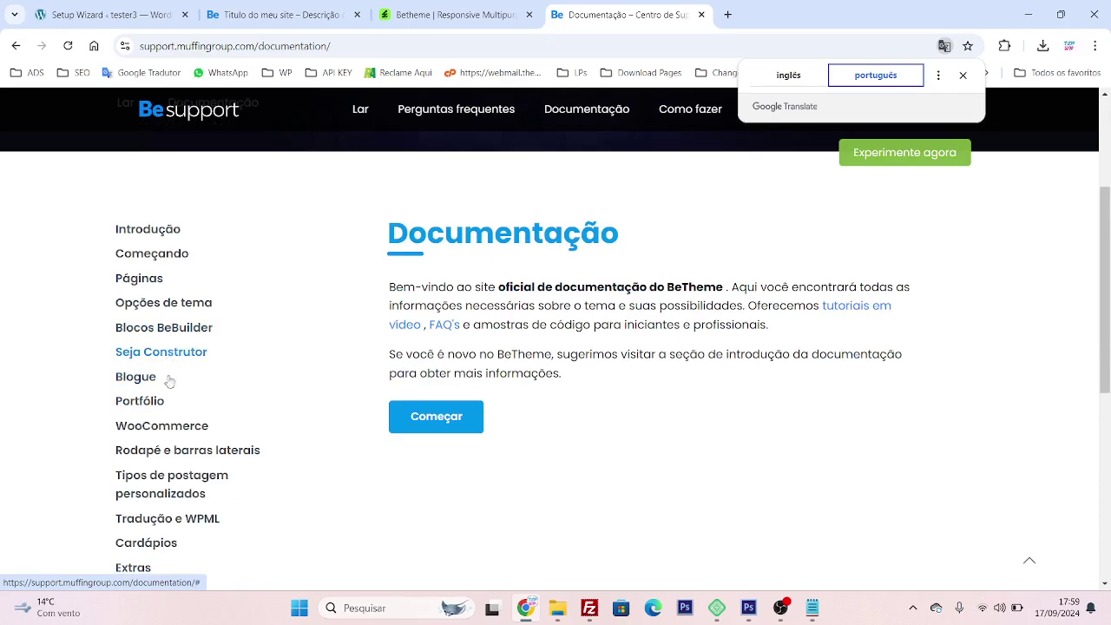
scroll(167, 380, "down", 4)
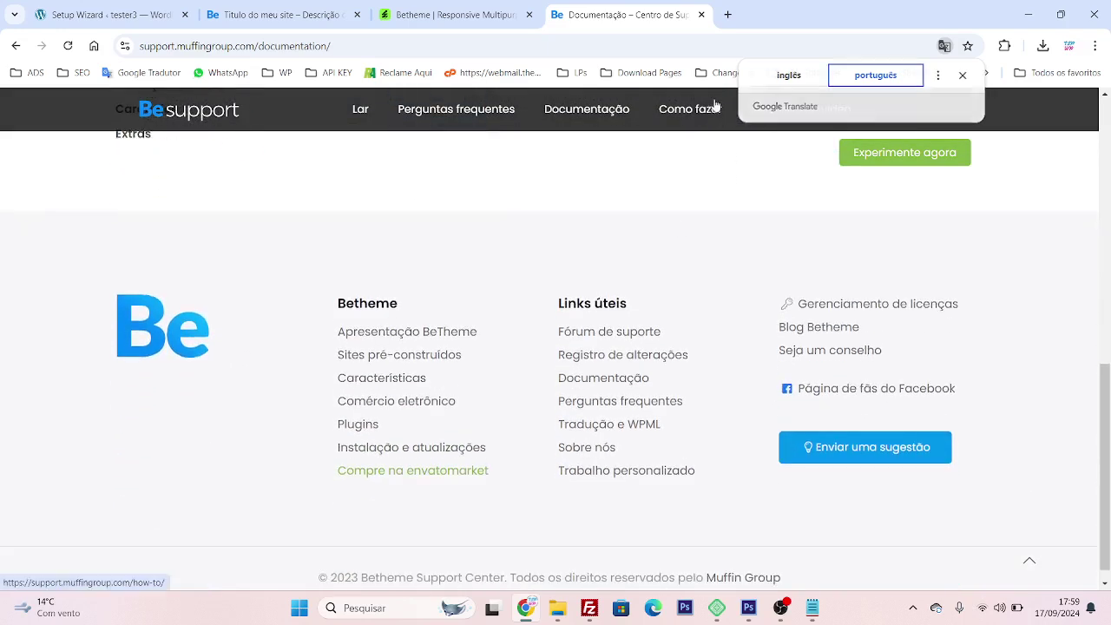
key("ctrl+w")
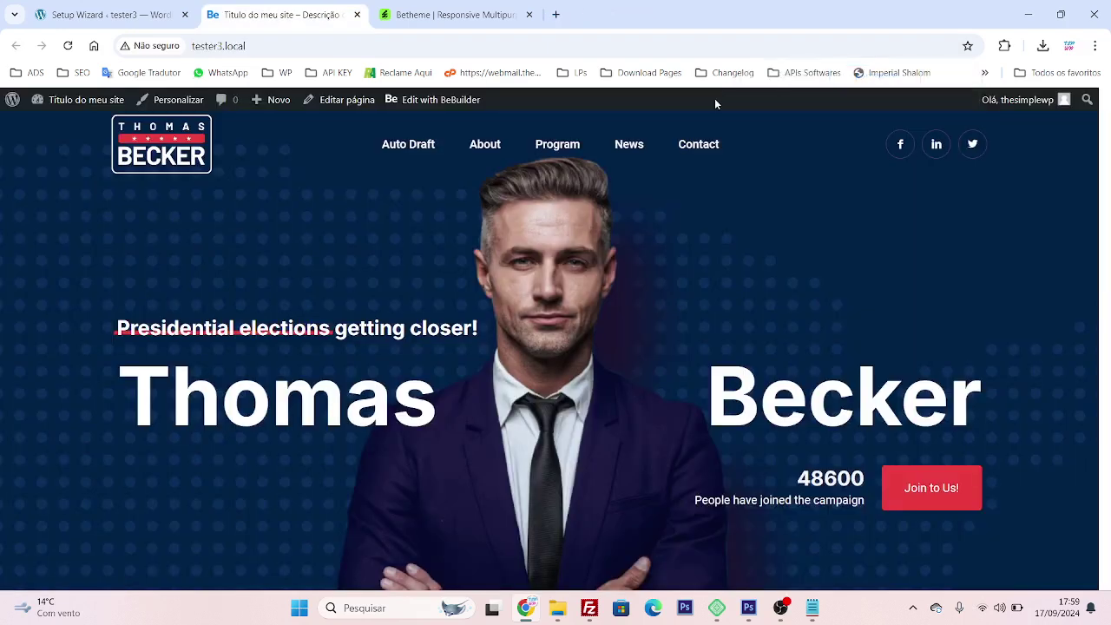